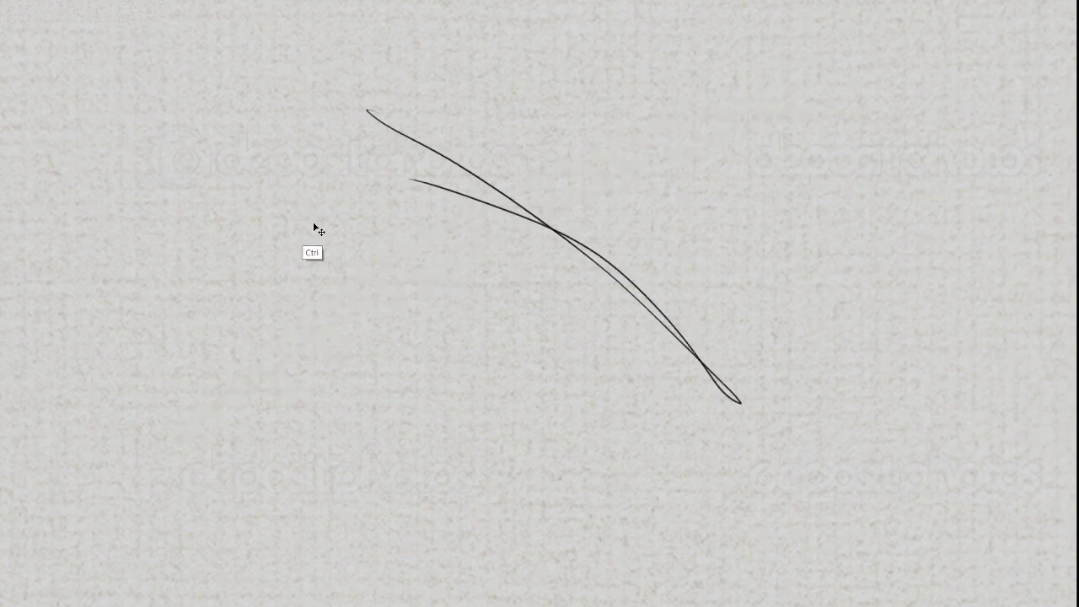
Undo the long practice curve, then draw and undo a spiral and a long upward curve
key("ctrl+z")
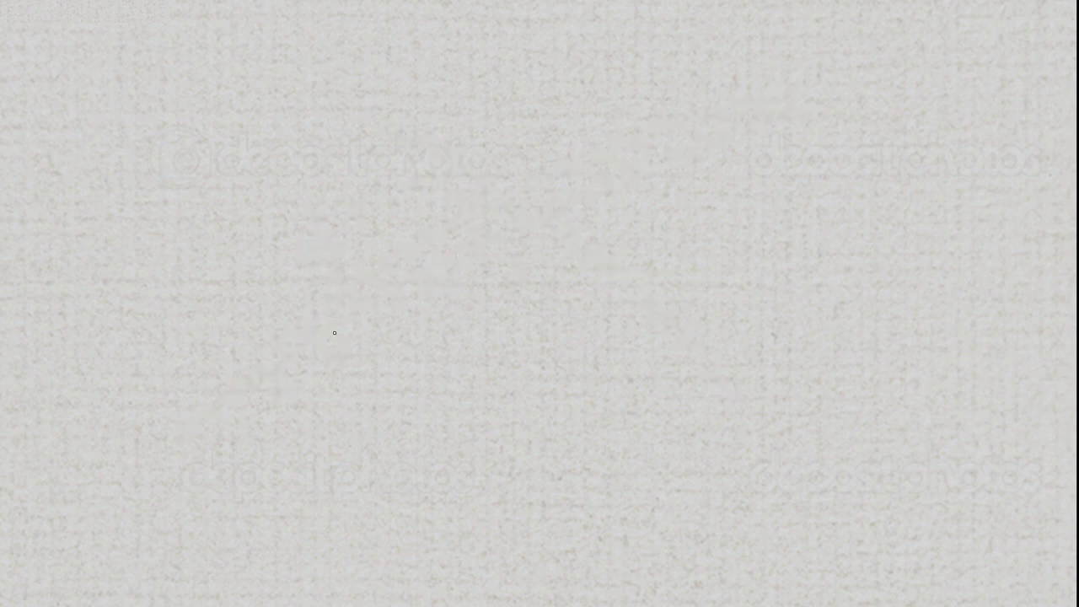
mouse_move(334, 333)
left_mouse_down()
mouse_move(692, 272)
mouse_move(534, 198)
mouse_move(511, 241)
mouse_move(487, 251)
left_mouse_up()
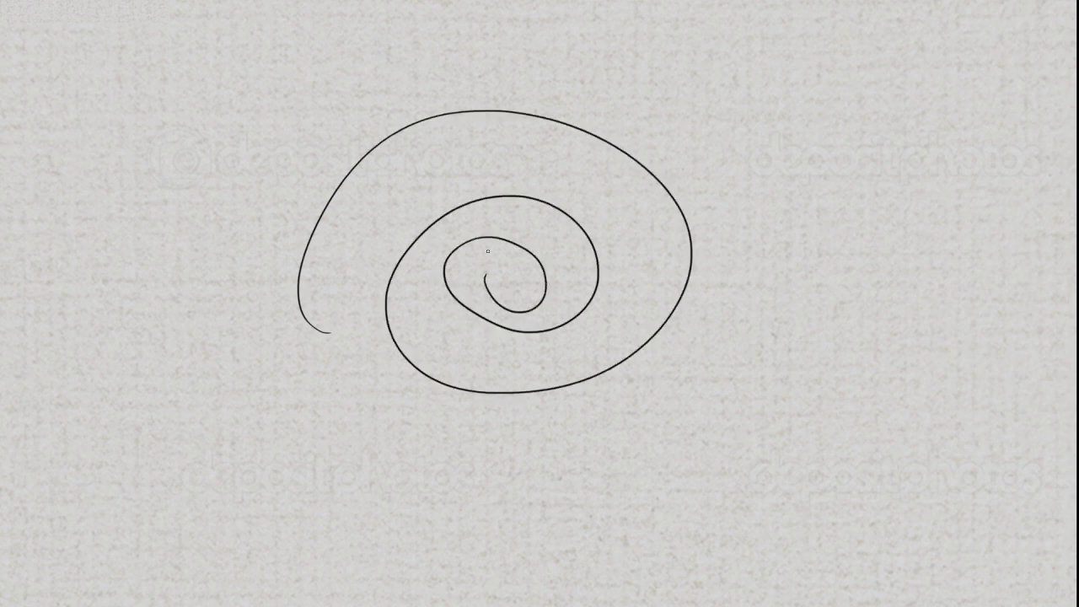
key("ctrl+z")
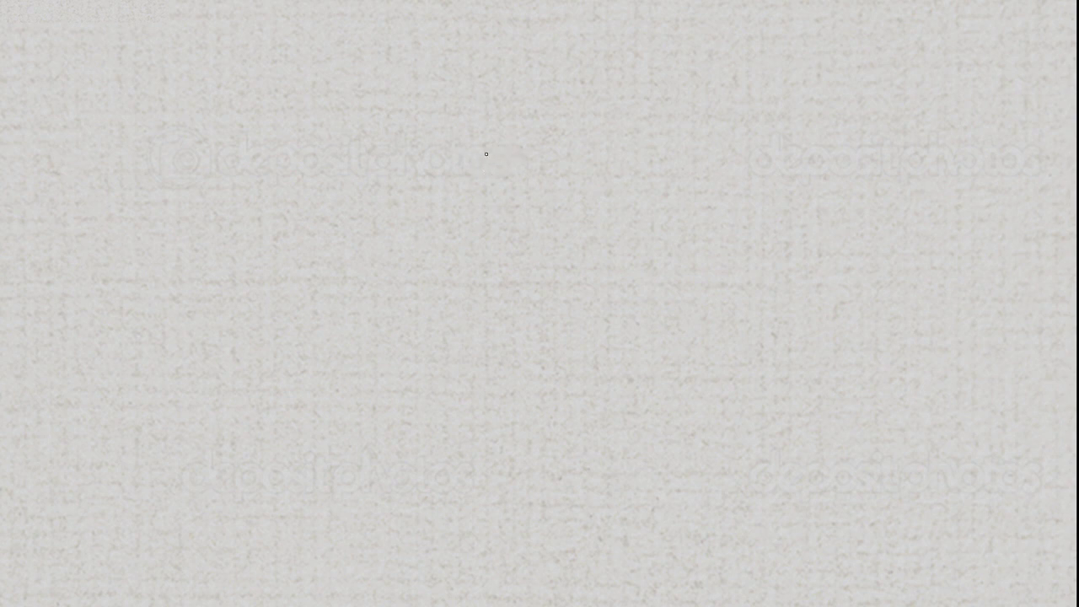
mouse_move(227, 398)
left_mouse_down()
mouse_move(568, 236)
mouse_move(710, 191)
left_mouse_up()
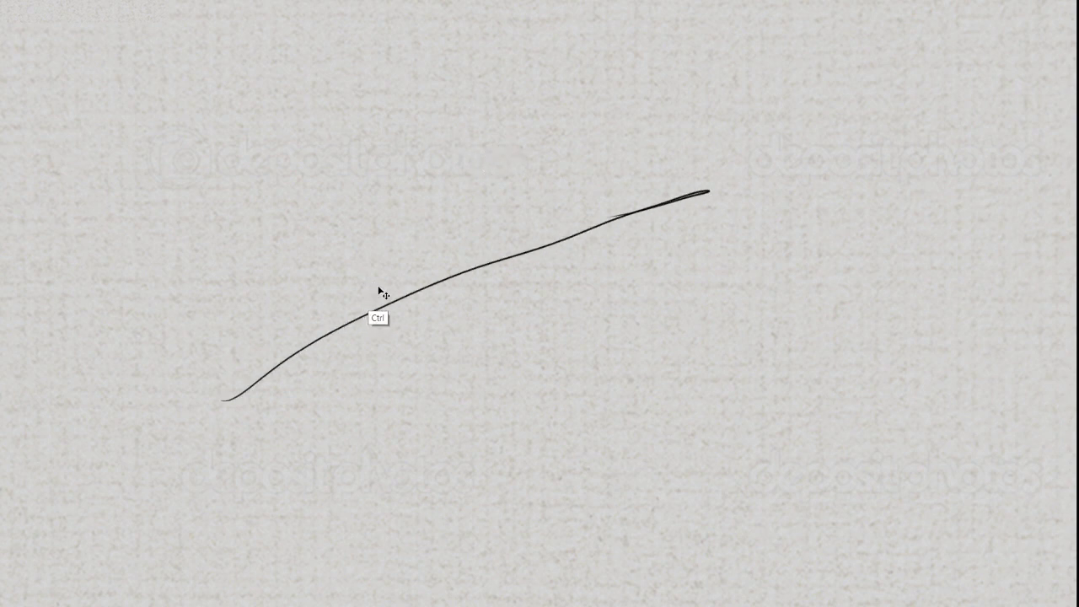
key("ctrl+z")
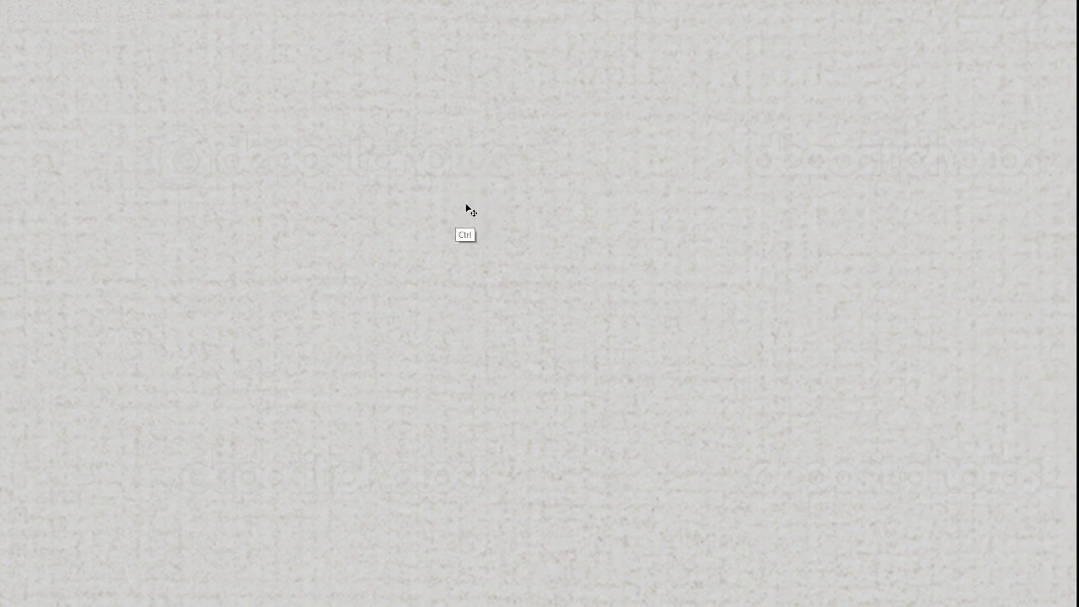
Draw and undo a small looped stroke and an S-shaped practice curve
left_click_drag(482, 207, 484, 180)
key("ctrl+z")
left_click_drag(482, 221, 451, 176)
key("ctrl+z")
Draw a large inward-winding spiral with tight central coils, undoing each attempt
mouse_move(342, 416)
left_mouse_down()
mouse_move(722, 157)
mouse_move(602, 204)
mouse_move(565, 273)
mouse_move(527, 289)
left_mouse_up()
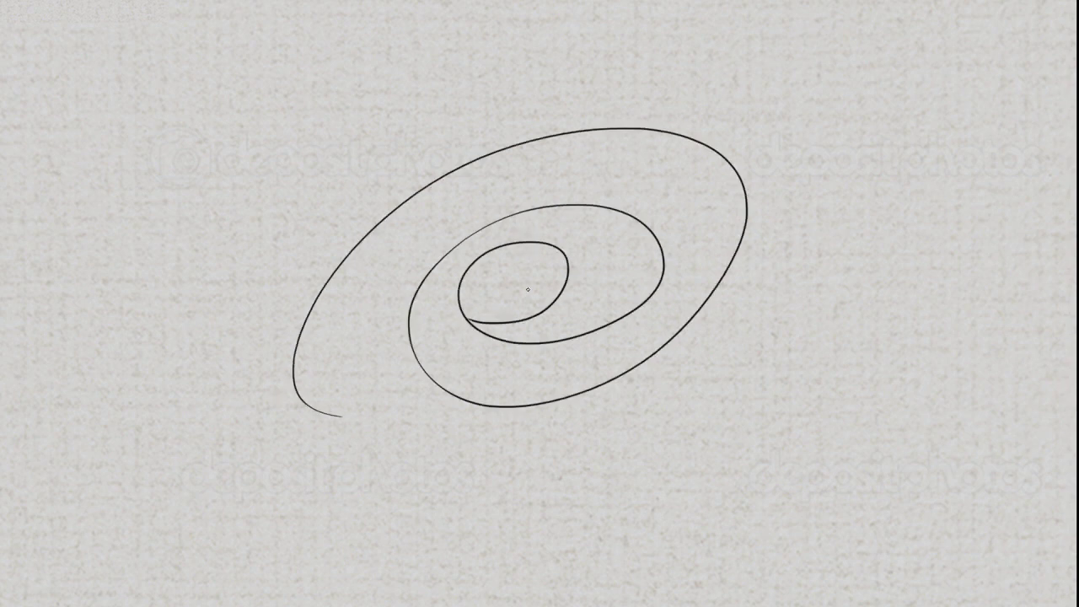
key("ctrl+z")
mouse_move(296, 289)
left_mouse_down()
mouse_move(354, 202)
mouse_move(362, 344)
mouse_move(434, 301)
left_mouse_up()
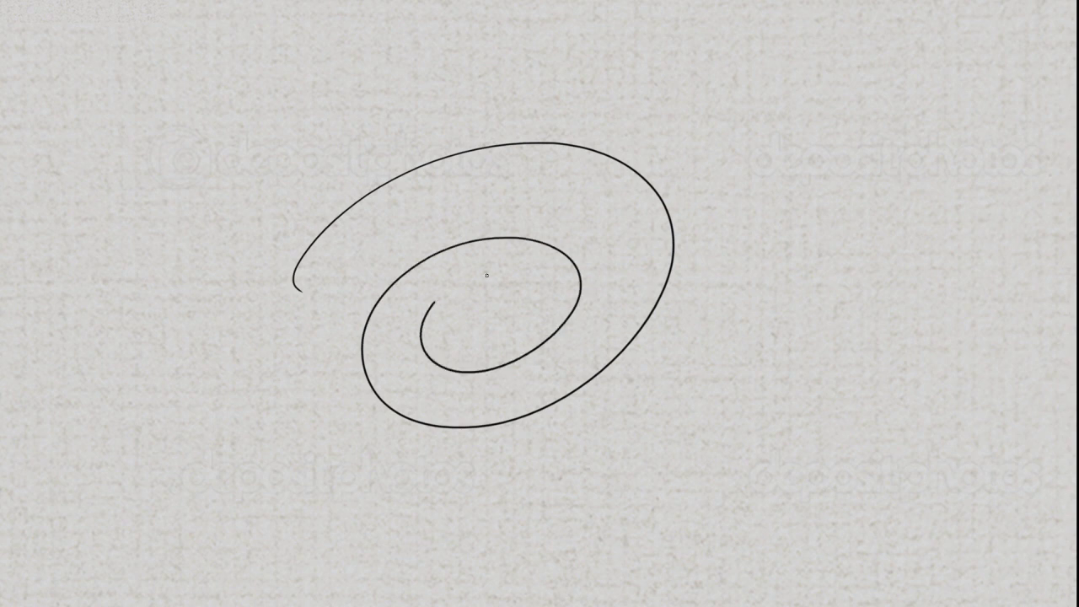
left_click_drag(487, 275, 493, 297)
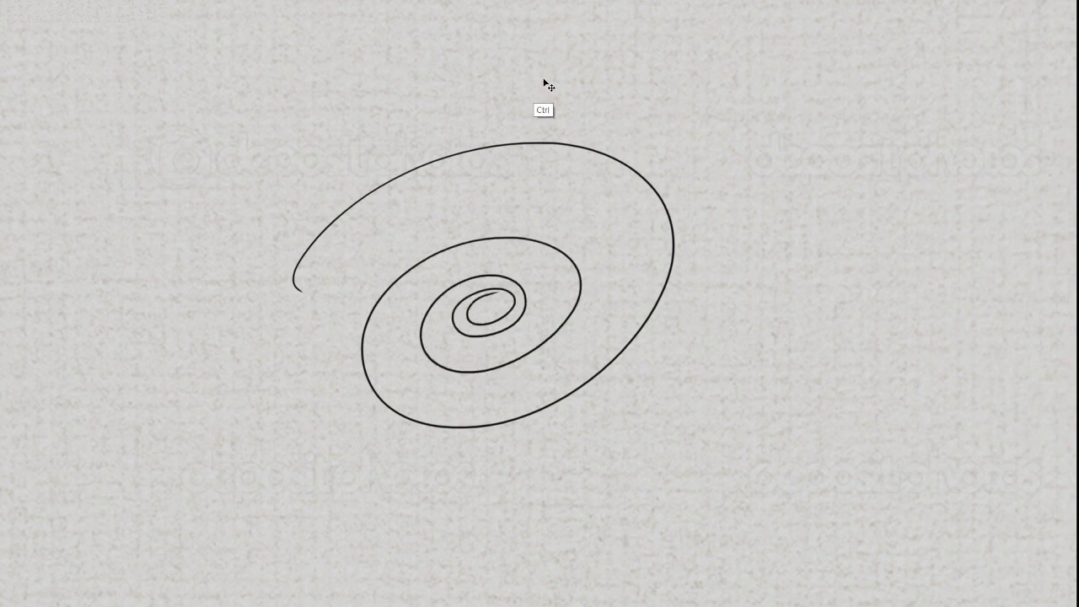
key("ctrl+z")
Draw and undo two large S-curves, then draw a curved column of short hatching strokes
mouse_move(561, 53)
left_mouse_down()
mouse_move(528, 205)
mouse_move(402, 334)
left_mouse_up()
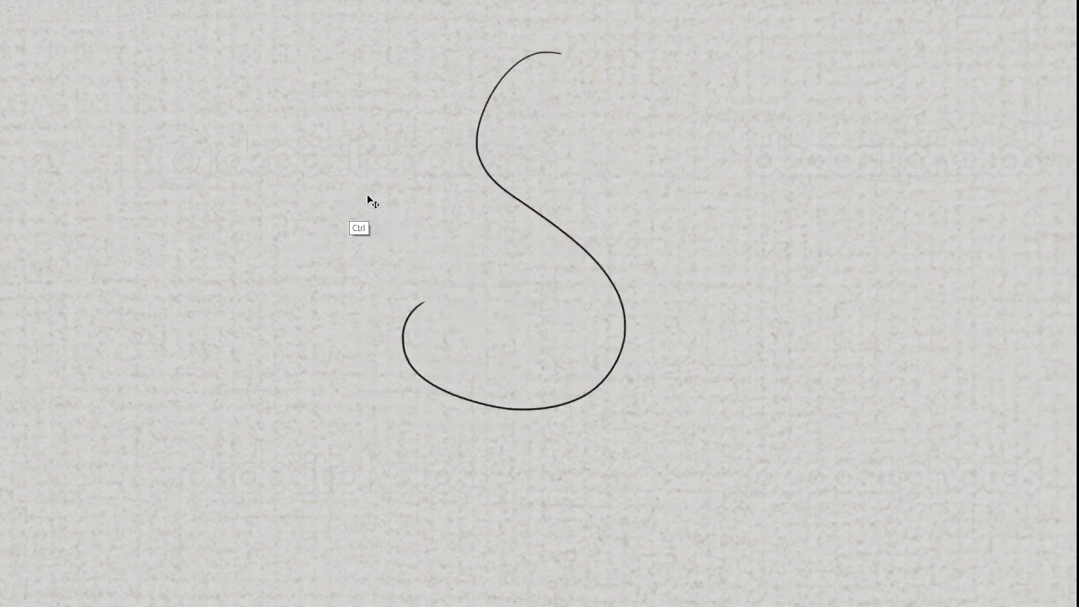
key("ctrl+z")
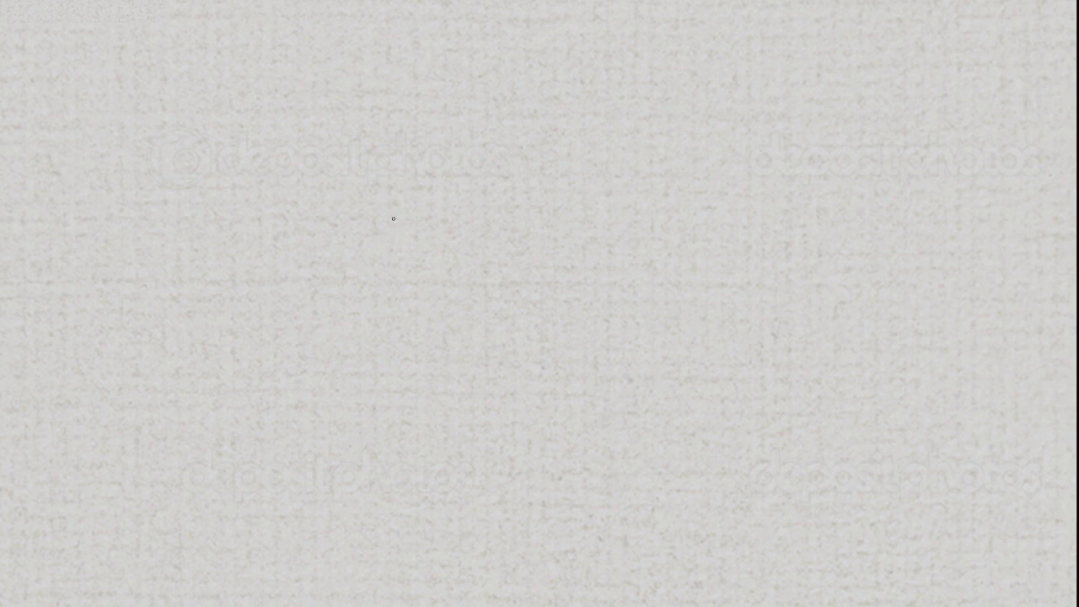
mouse_move(553, 95)
left_mouse_down()
mouse_move(511, 79)
mouse_move(530, 458)
mouse_move(374, 329)
left_mouse_up()
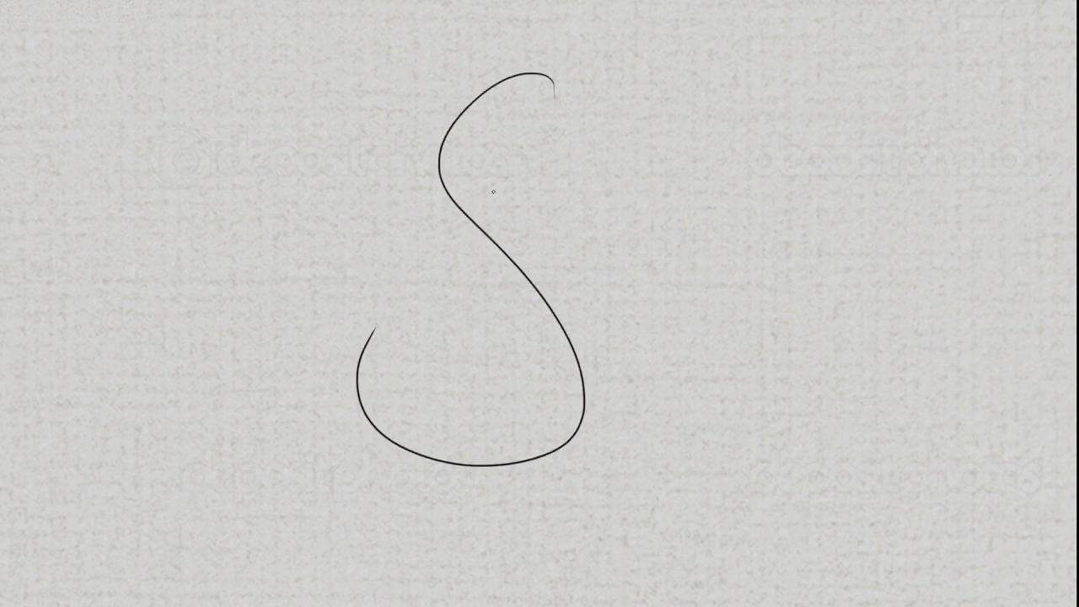
key("ctrl+z")
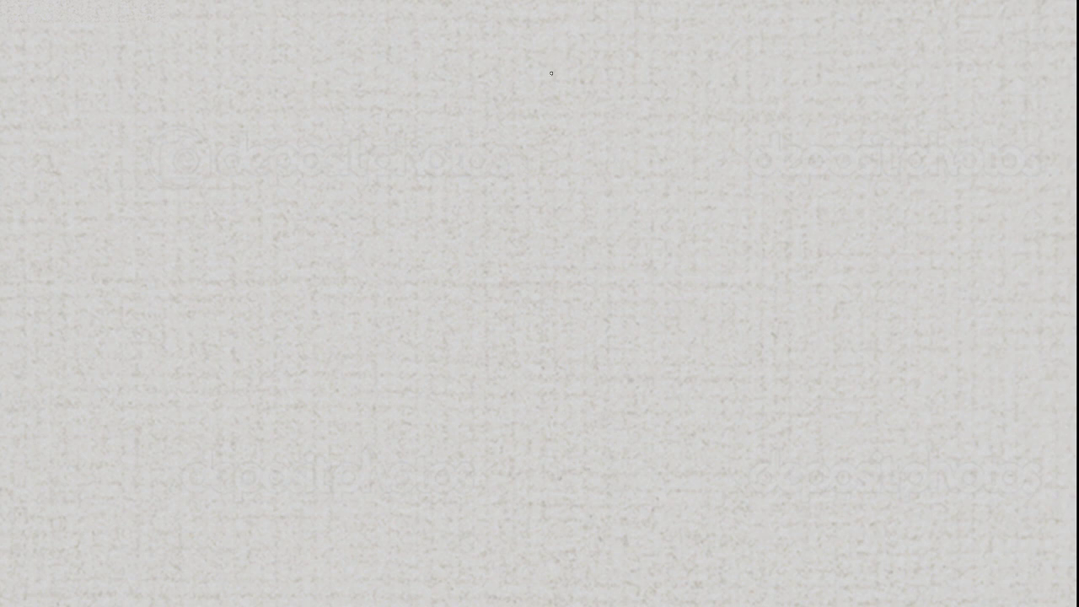
mouse_move(552, 74)
left_mouse_down()
mouse_move(506, 213)
mouse_move(518, 250)
left_mouse_up()
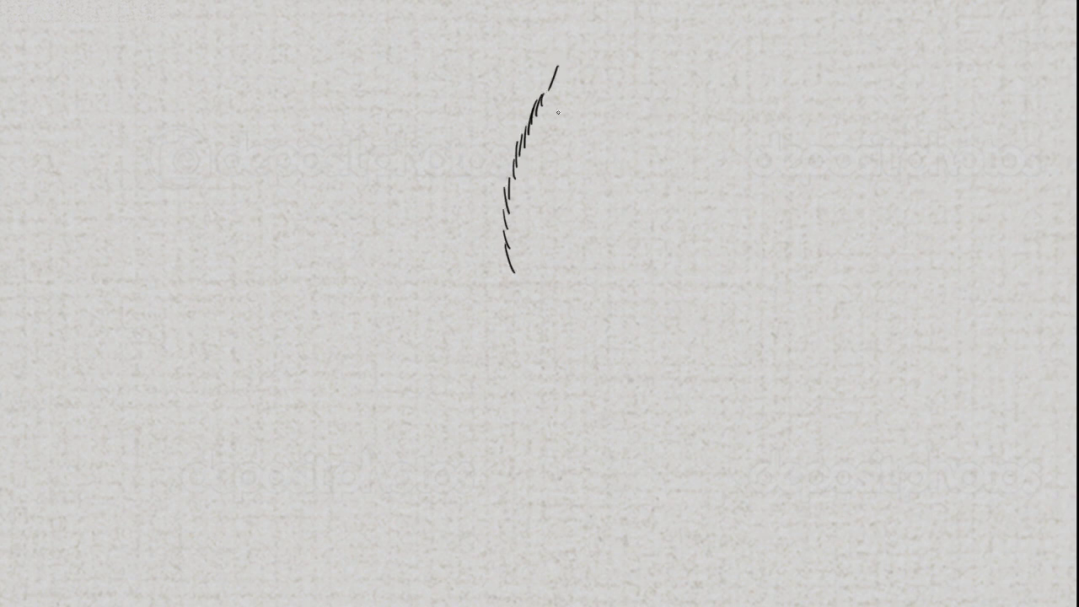
Add second and third columns of short hatching strokes beside the first
mouse_move(573, 80)
left_mouse_down()
mouse_move(552, 194)
mouse_move(555, 256)
left_mouse_up()
left_click_drag(547, 264, 556, 306)
left_click_drag(592, 94, 590, 165)
left_click_drag(591, 179, 592, 208)
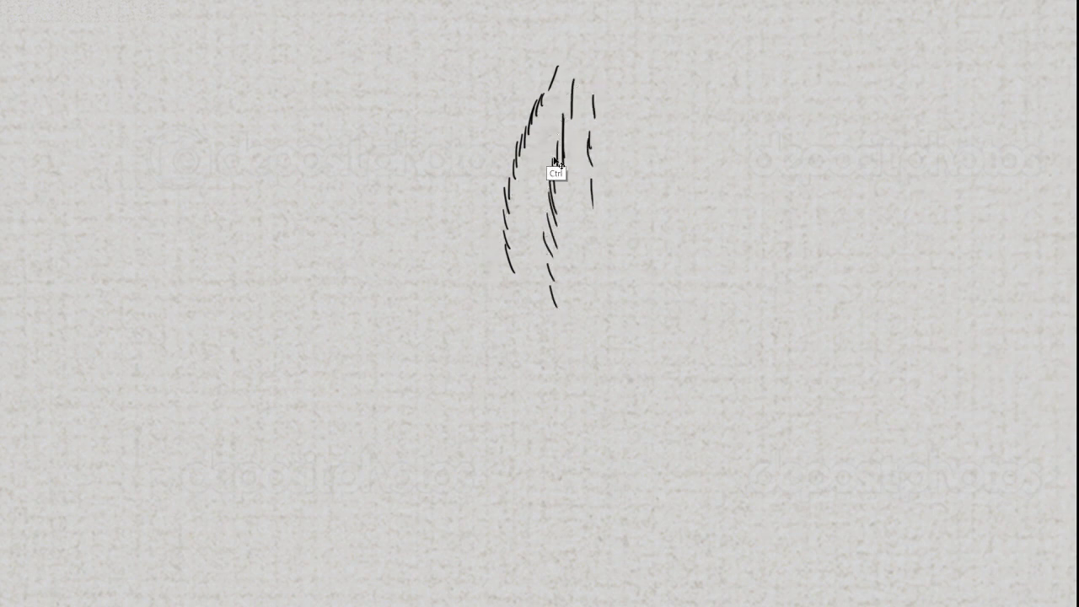
Draw a furry hatched head on the right with scalloped fur and spiky hair
mouse_move(678, 147)
left_mouse_down()
mouse_move(679, 199)
mouse_move(729, 257)
mouse_move(780, 251)
mouse_move(814, 179)
mouse_move(816, 136)
mouse_move(712, 165)
mouse_move(730, 148)
mouse_move(772, 174)
mouse_move(743, 206)
mouse_move(752, 196)
mouse_move(755, 219)
mouse_move(784, 214)
left_mouse_up()
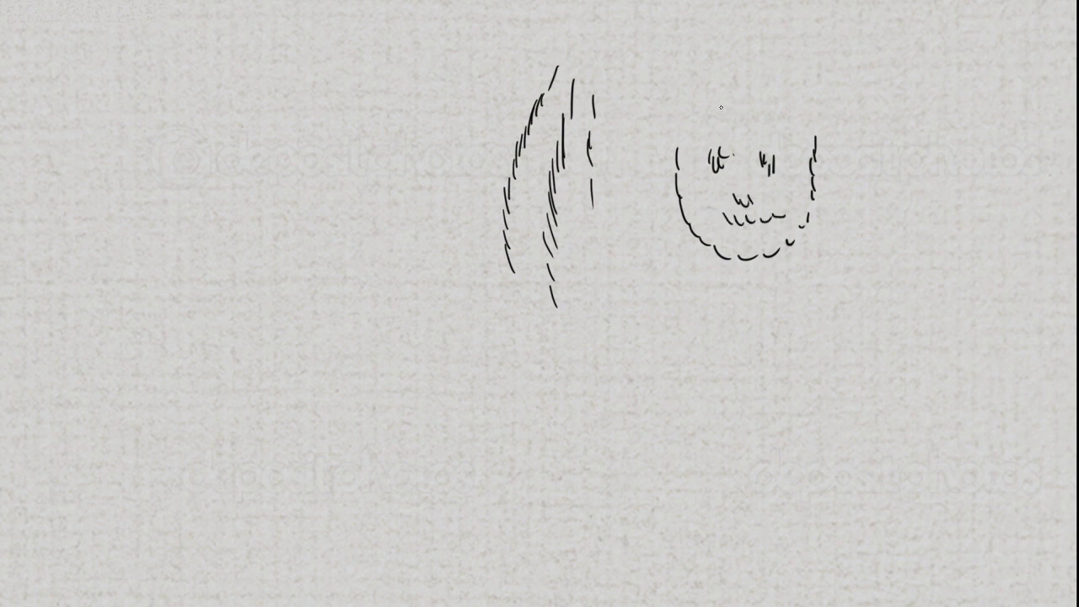
mouse_move(707, 126)
left_mouse_down()
mouse_move(727, 129)
mouse_move(685, 103)
left_mouse_up()
mouse_move(691, 98)
left_mouse_down()
mouse_move(697, 81)
mouse_move(769, 62)
left_mouse_up()
left_click_drag(780, 54, 818, 173)
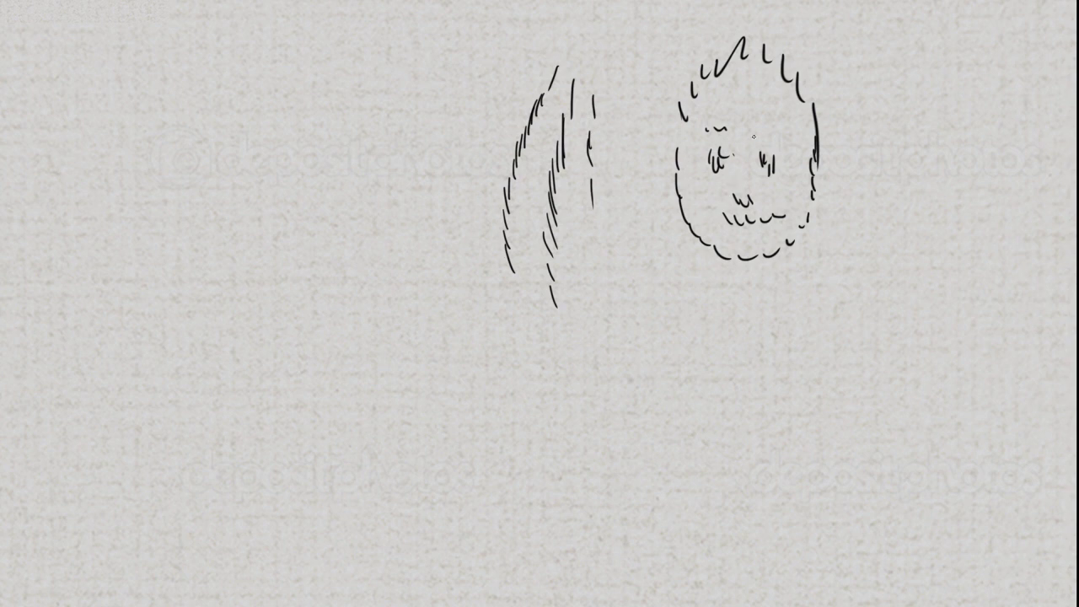
Draw an oval cartoon face on the left with eyes, a pupil and a mouth curve
left_click_drag(645, 243, 548, 253)
key("ctrl+z")
left_click_drag(335, 136, 283, 244)
left_click_drag(329, 302, 397, 131)
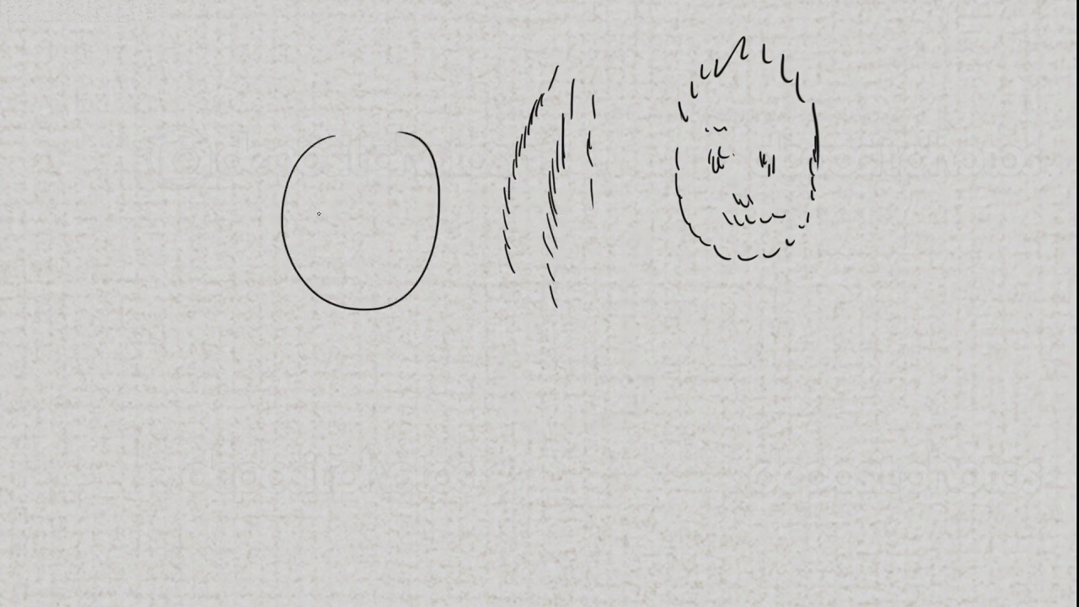
mouse_move(326, 211)
left_mouse_down()
mouse_move(319, 221)
mouse_move(390, 202)
left_mouse_up()
mouse_move(349, 252)
left_mouse_down()
mouse_move(371, 251)
mouse_move(382, 276)
left_mouse_up()
left_click_drag(331, 218, 330, 184)
Give the cartoon face eyebrows, two ears and a zigzag hair curl
left_click_drag(378, 180, 395, 185)
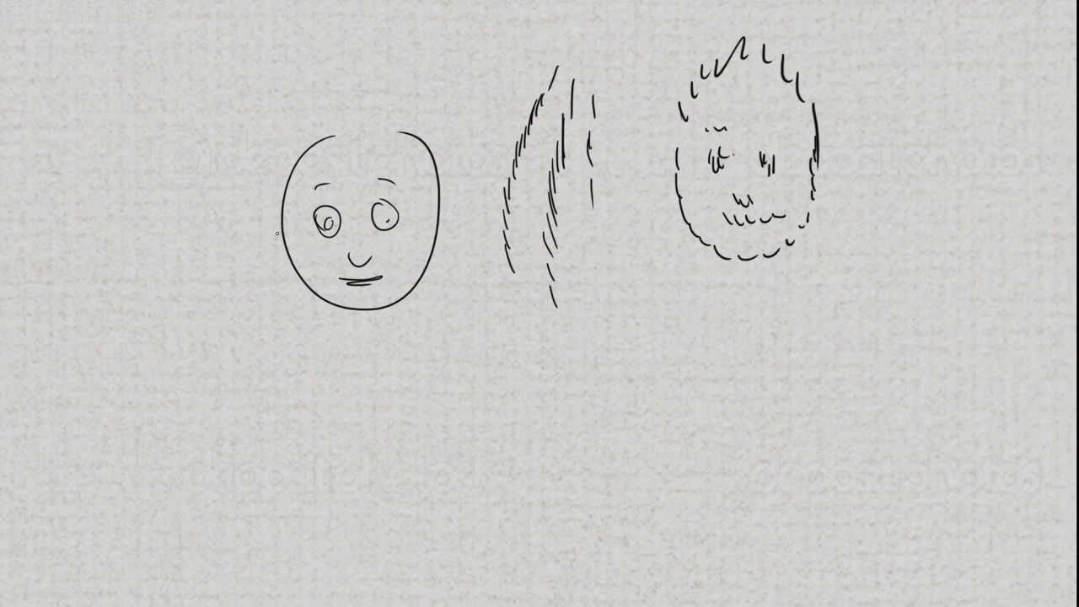
left_click_drag(279, 206, 287, 232)
left_click_drag(434, 209, 439, 228)
left_click_drag(332, 116, 447, 94)
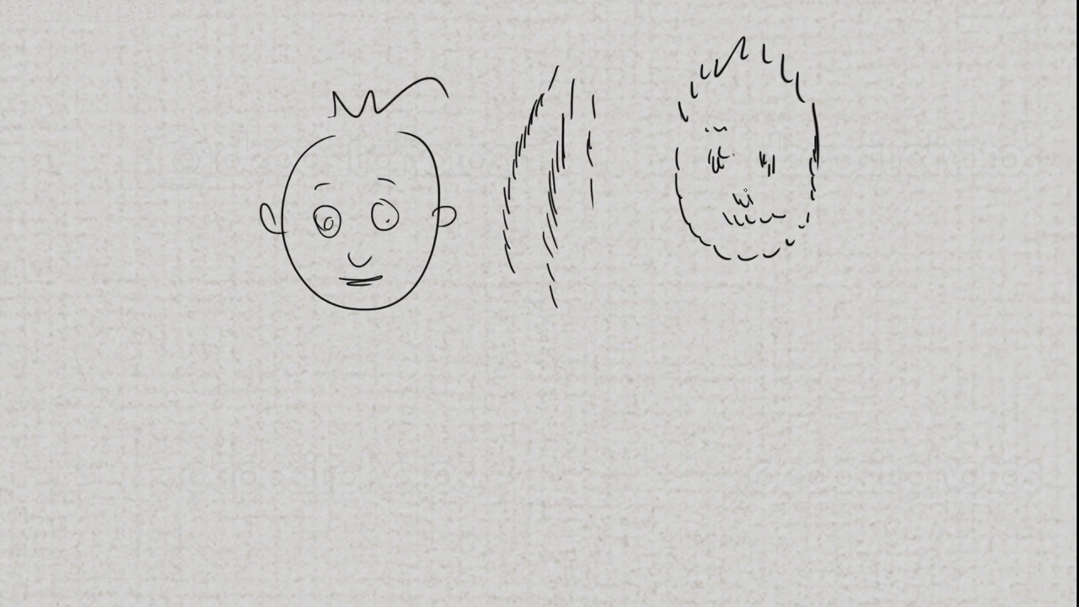
Scribble X marks over the furry head's hair and the face's hair curl
left_click_drag(784, 105, 846, 82)
left_click_drag(802, 69, 835, 131)
left_click_drag(406, 88, 460, 48)
left_click_drag(394, 43, 436, 98)
mouse_move(480, 39)
left_mouse_down()
mouse_move(418, 113)
mouse_move(477, 118)
left_mouse_up()
key("ctrl+z")
key("ctrl+z")
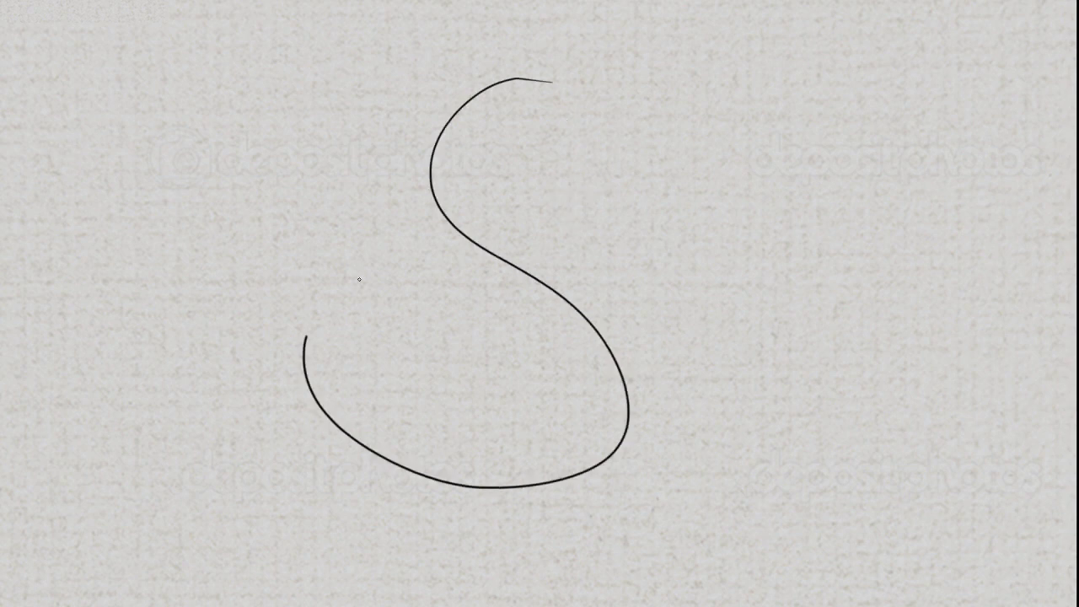
key("ctrl+z")
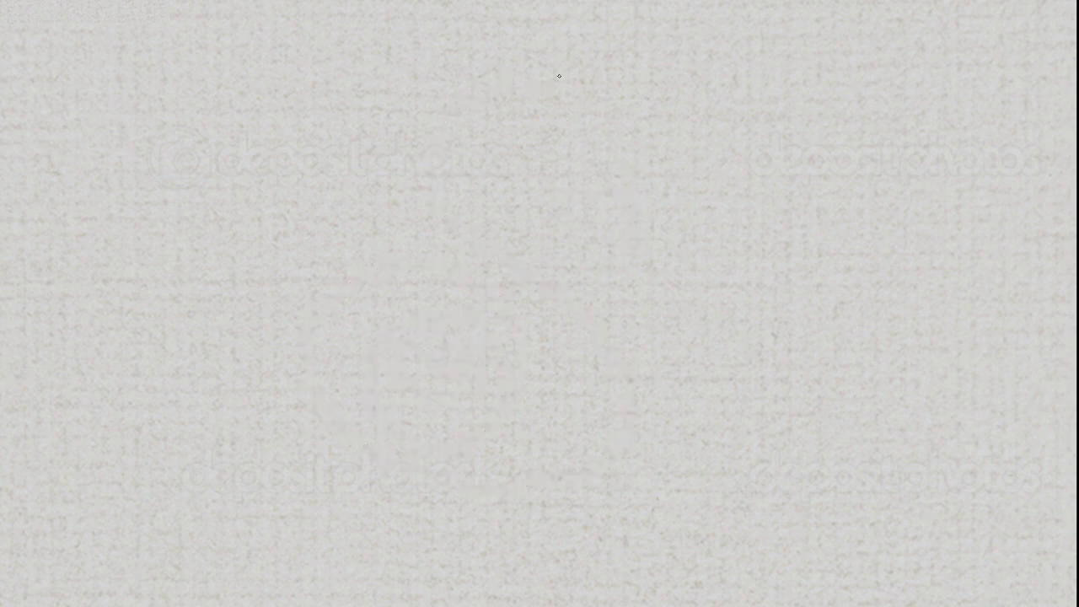
mouse_move(554, 74)
left_mouse_down()
mouse_move(679, 481)
mouse_move(524, 421)
mouse_move(493, 397)
left_mouse_up()
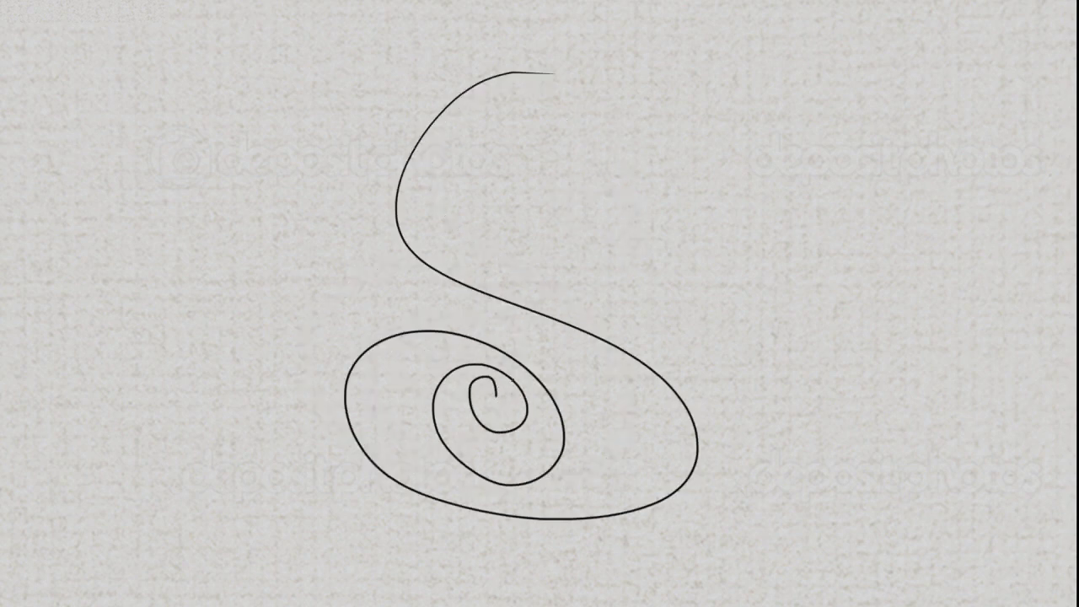
key("ctrl+z")
mouse_move(572, 86)
left_mouse_down()
mouse_move(606, 368)
mouse_move(480, 318)
mouse_move(514, 295)
mouse_move(565, 287)
mouse_move(565, 258)
left_mouse_up()
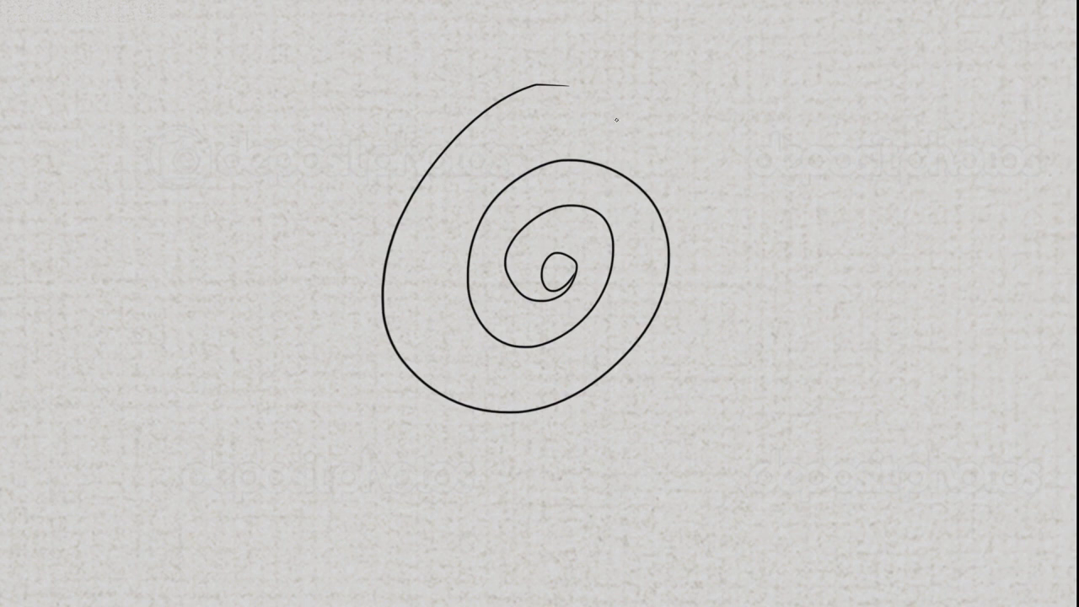
mouse_move(577, 259)
left_mouse_down()
mouse_move(591, 229)
mouse_move(578, 263)
left_mouse_up()
key("ctrl+z")
key("ctrl+z")
key("ctrl+z")
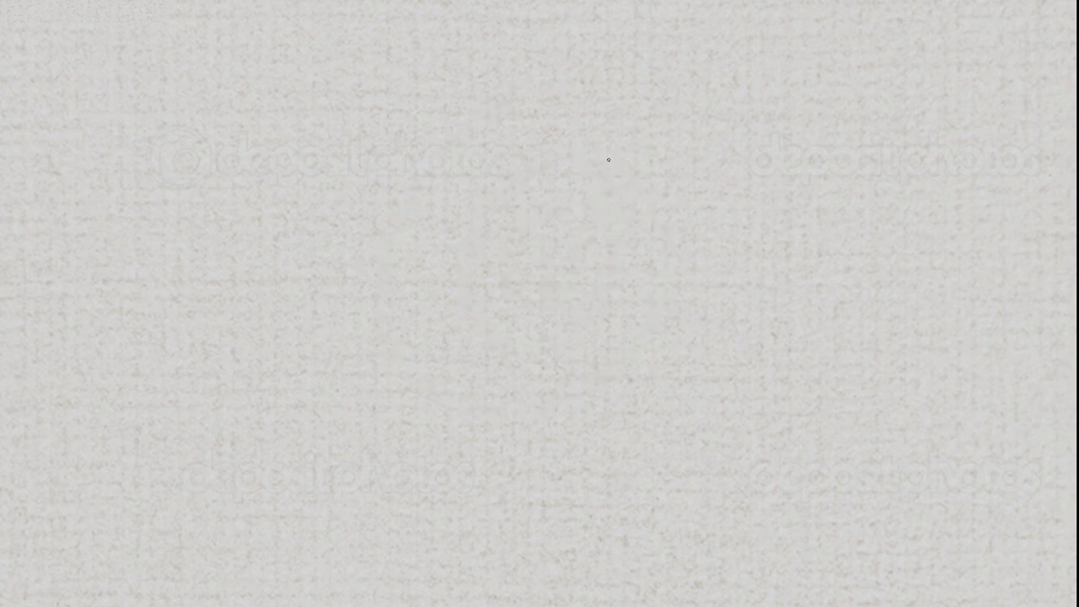
left_click_drag(590, 108, 405, 469)
mouse_move(494, 470)
left_mouse_down()
mouse_move(460, 433)
mouse_move(483, 361)
mouse_move(455, 335)
left_mouse_up()
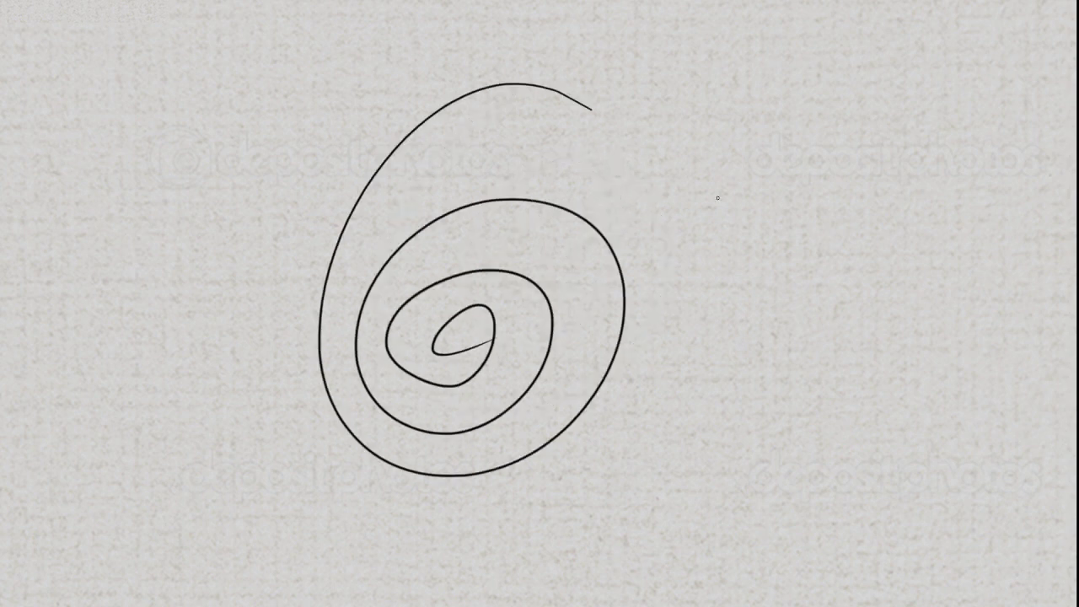
key("ctrl+z")
mouse_move(619, 140)
left_mouse_down()
mouse_move(402, 176)
mouse_move(595, 258)
mouse_move(554, 359)
mouse_move(486, 396)
mouse_move(412, 381)
mouse_move(483, 349)
left_mouse_up()
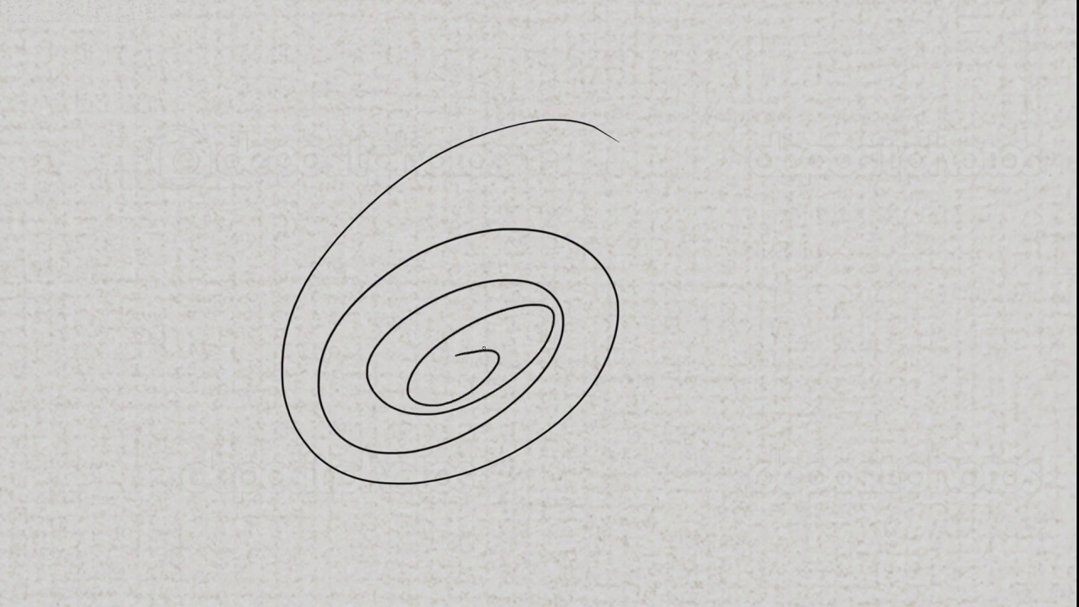
key("ctrl+z")
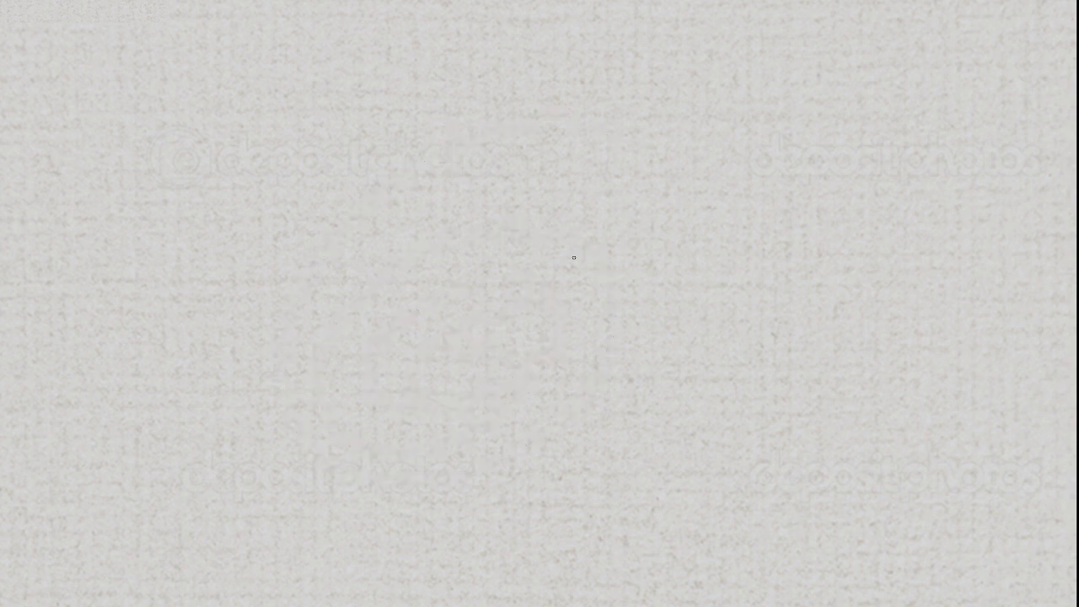
mouse_move(648, 79)
left_mouse_down()
mouse_move(547, 461)
mouse_move(298, 330)
left_mouse_up()
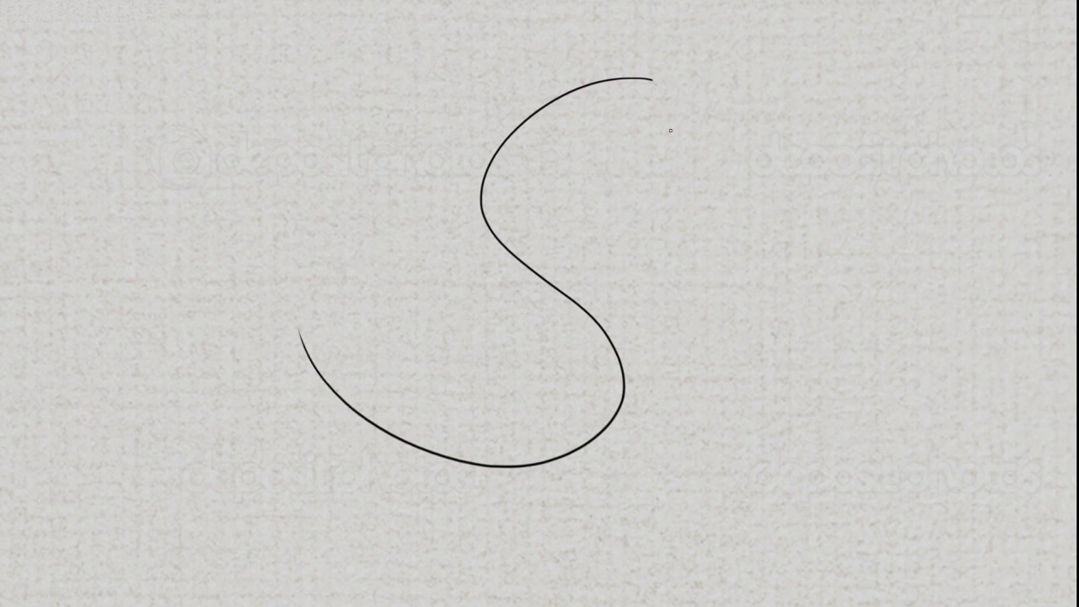
key("ctrl+z")
left_click_drag(585, 89, 516, 443)
left_click_drag(397, 430, 397, 228)
key("ctrl+z")
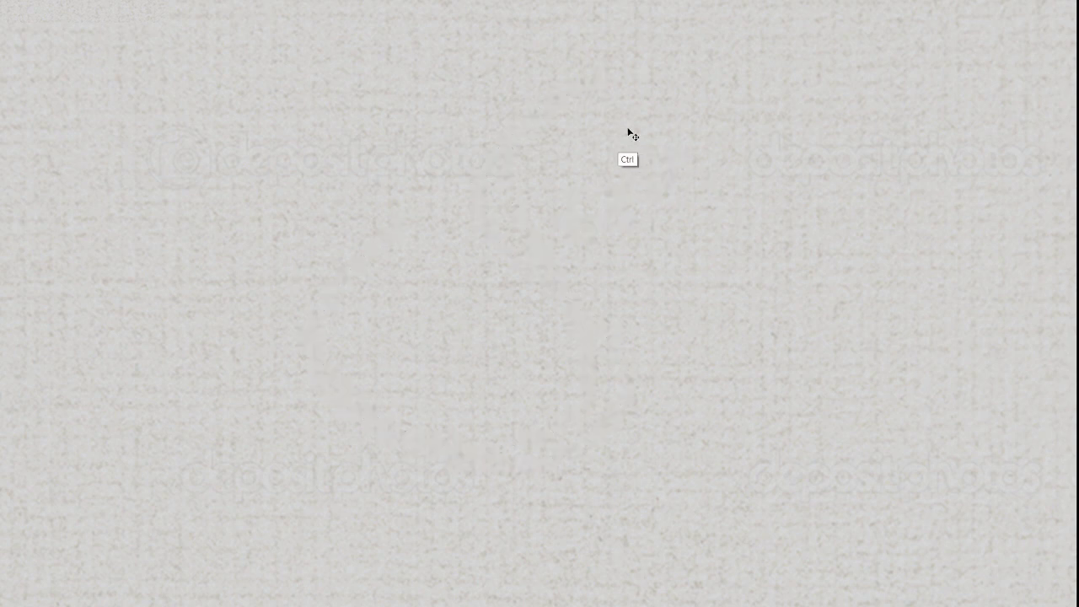
mouse_move(576, 90)
left_mouse_down()
mouse_move(332, 355)
mouse_move(489, 228)
left_mouse_up()
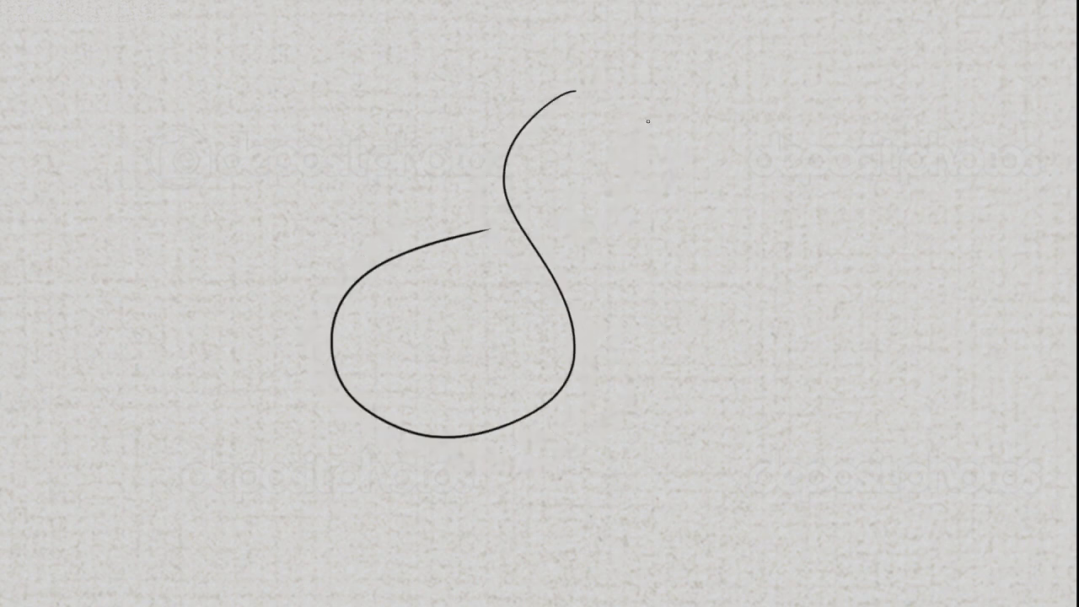
key("ctrl+z")
mouse_move(570, 92)
left_mouse_down()
mouse_move(455, 430)
mouse_move(465, 296)
left_mouse_up()
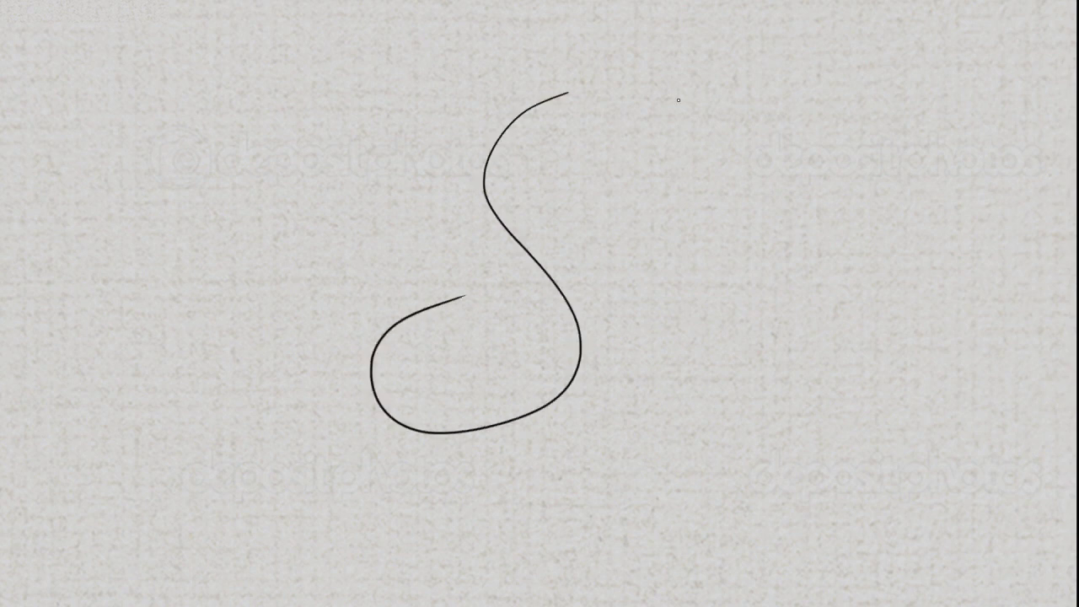
key("ctrl+z")
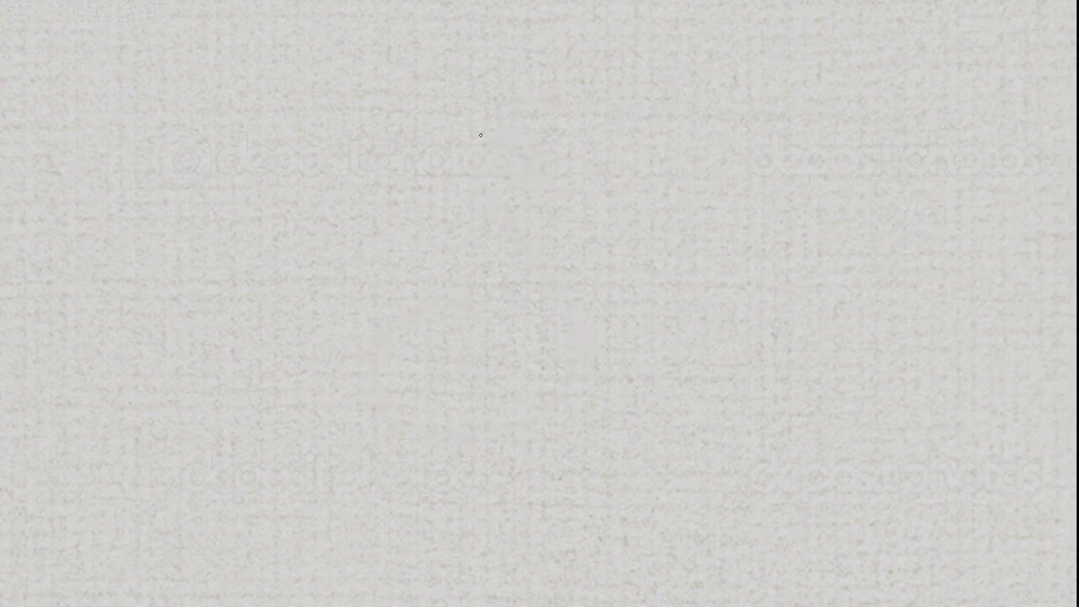
mouse_move(513, 101)
left_mouse_down()
mouse_move(421, 424)
mouse_move(499, 279)
left_mouse_up()
key("ctrl+z")
mouse_move(524, 94)
left_mouse_down()
mouse_move(481, 135)
mouse_move(391, 288)
left_mouse_up()
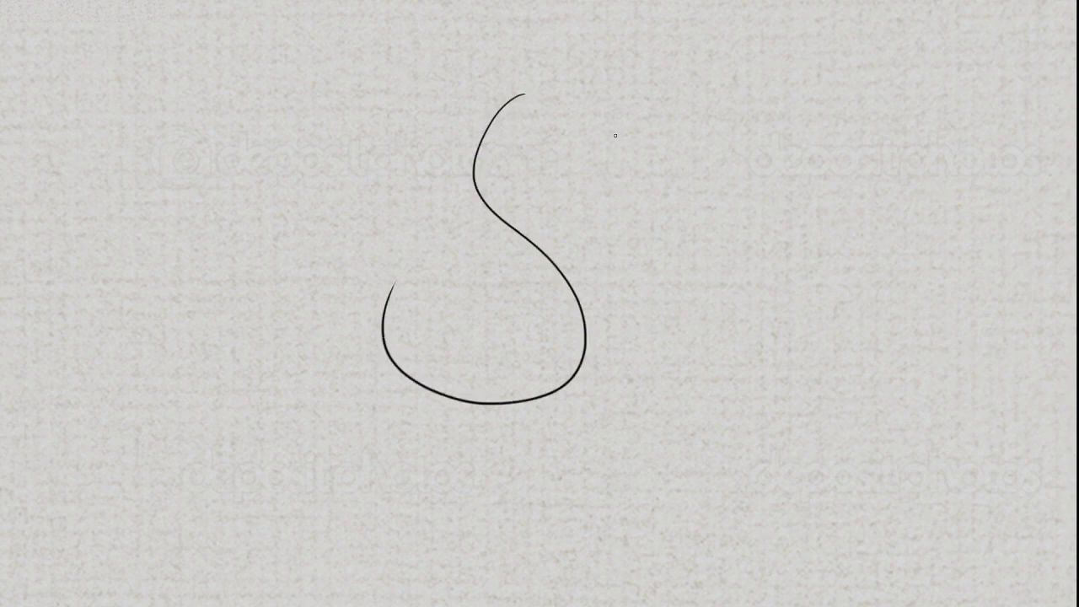
mouse_move(656, 95)
left_mouse_down()
mouse_move(649, 277)
mouse_move(833, 412)
left_mouse_up()
key("ctrl+z")
left_click_drag(698, 91, 652, 398)
left_click_drag(699, 456, 879, 463)
key("ctrl+z")
mouse_move(657, 89)
left_mouse_down()
mouse_move(778, 424)
mouse_move(862, 407)
left_mouse_up()
key("ctrl+z")
mouse_move(669, 69)
left_mouse_down()
mouse_move(766, 180)
mouse_move(872, 409)
left_mouse_up()
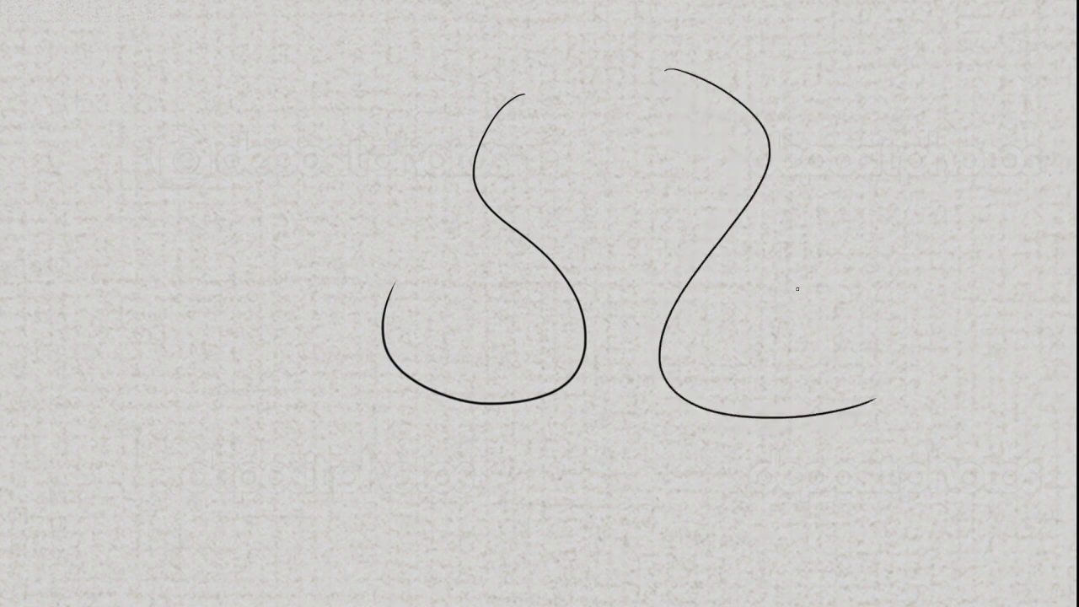
key("ctrl+z")
key("ctrl+z")
mouse_move(586, 131)
left_mouse_down()
mouse_move(535, 127)
mouse_move(409, 405)
mouse_move(384, 383)
left_mouse_up()
key("ctrl+z")
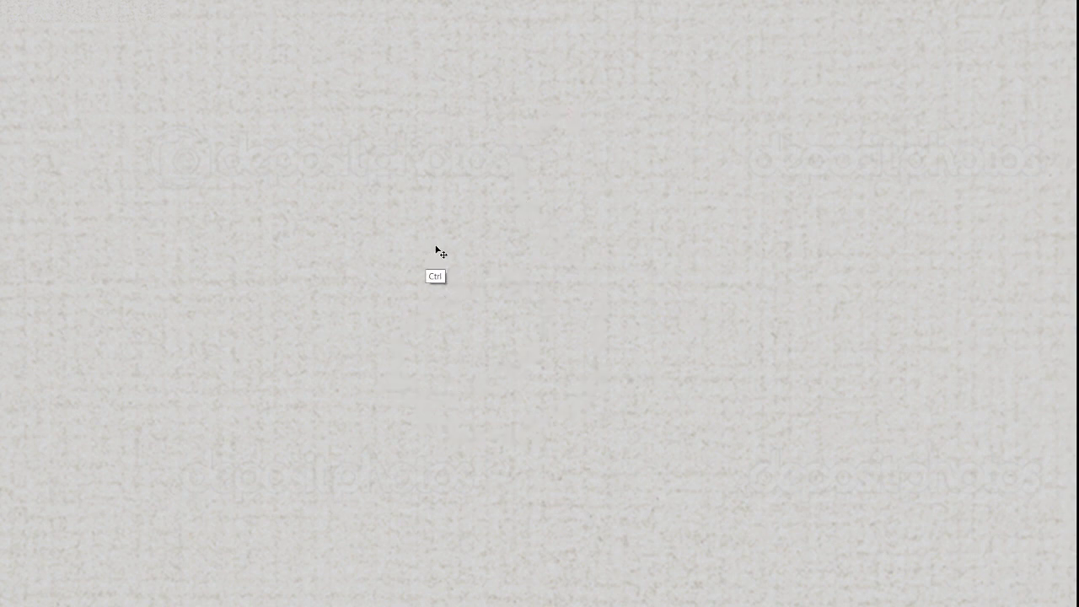
left_click_drag(500, 116, 575, 310)
mouse_move(567, 409)
left_mouse_down()
mouse_move(494, 391)
mouse_move(519, 293)
left_mouse_up()
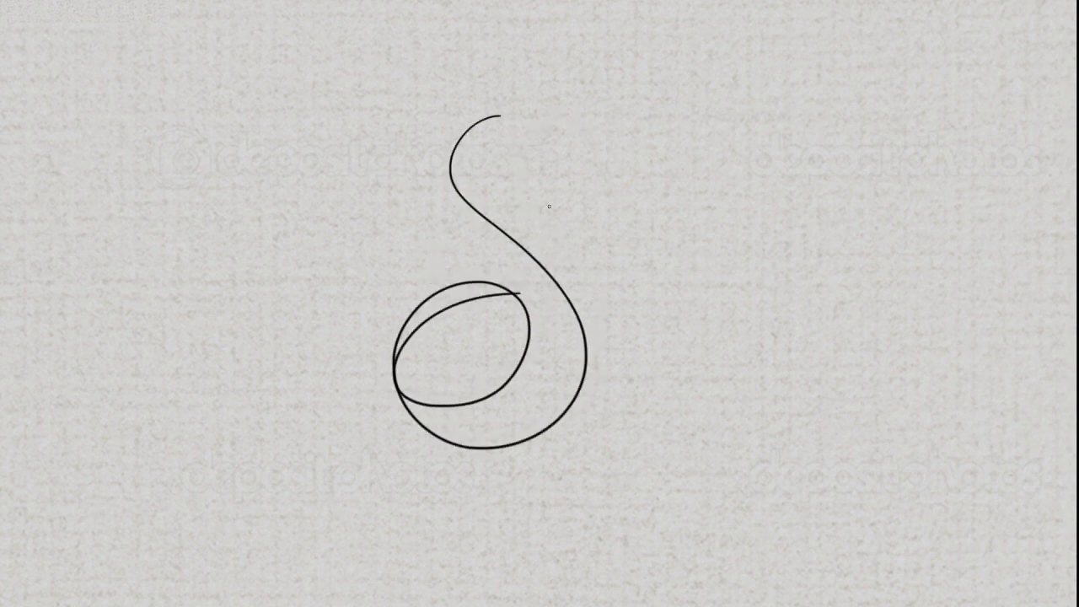
key("ctrl+z")
left_click_drag(560, 97, 467, 399)
key("ctrl+z")
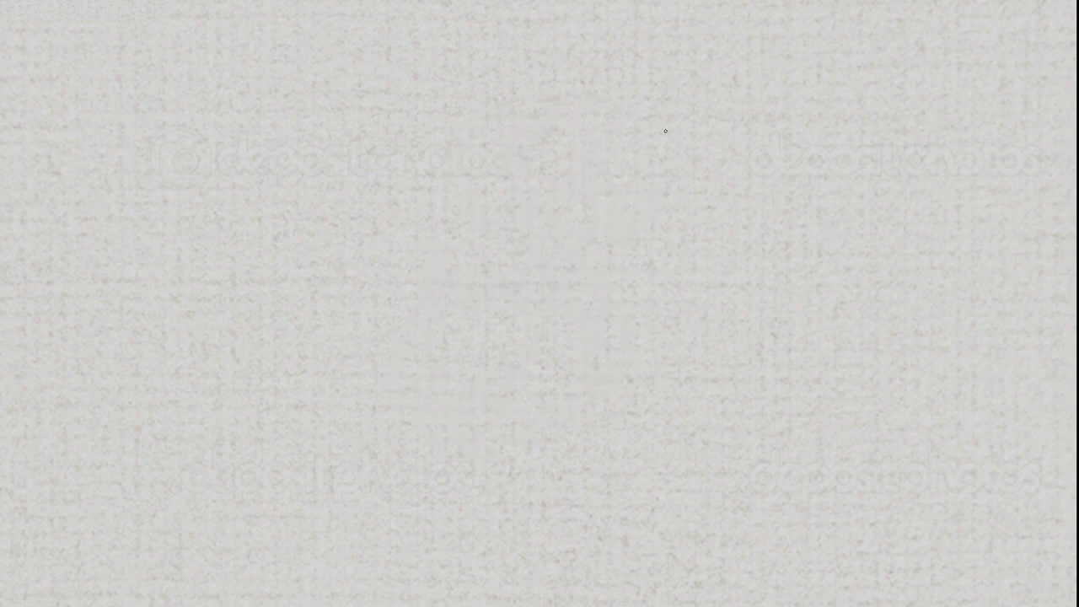
mouse_move(680, 104)
left_mouse_down()
mouse_move(599, 101)
mouse_move(577, 455)
mouse_move(568, 374)
mouse_move(561, 362)
mouse_move(531, 367)
left_mouse_up()
key("ctrl+z")
mouse_move(584, 74)
left_mouse_down()
mouse_move(598, 356)
mouse_move(529, 310)
left_mouse_up()
mouse_move(526, 342)
left_mouse_down()
mouse_move(490, 377)
mouse_move(441, 342)
mouse_move(431, 303)
left_mouse_up()
key("ctrl+z")
left_click_drag(206, 303, 504, 60)
left_click_drag(228, 365, 710, 27)
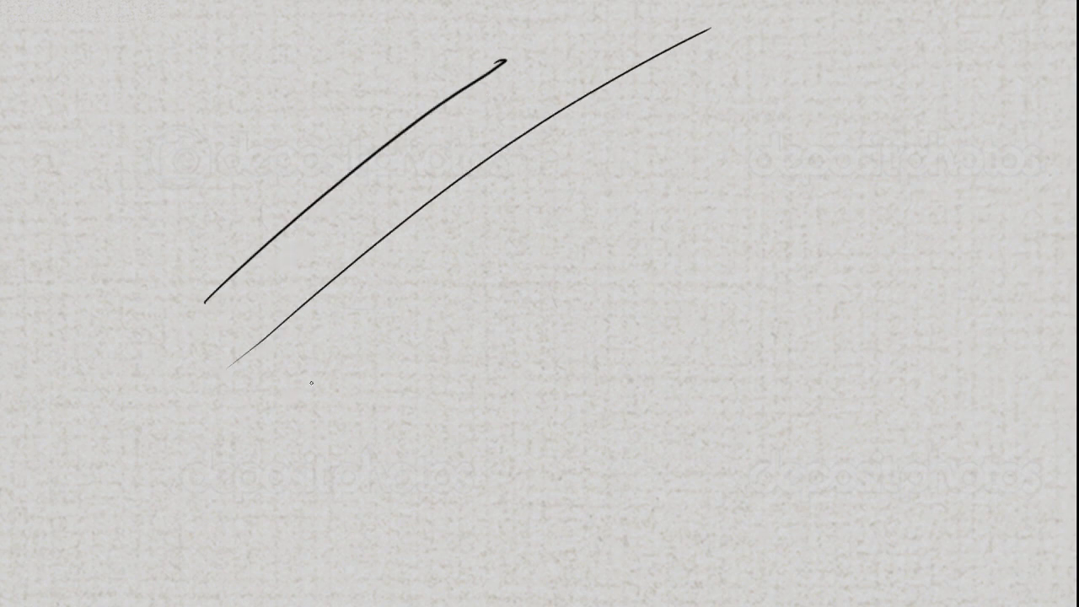
left_click_drag(290, 398, 764, 54)
left_click_drag(340, 433, 818, 73)
left_click_drag(382, 494, 868, 112)
left_click_drag(474, 512, 798, 215)
left_click_drag(883, 149, 916, 125)
left_click_drag(553, 539, 993, 153)
left_click_drag(657, 542, 1007, 238)
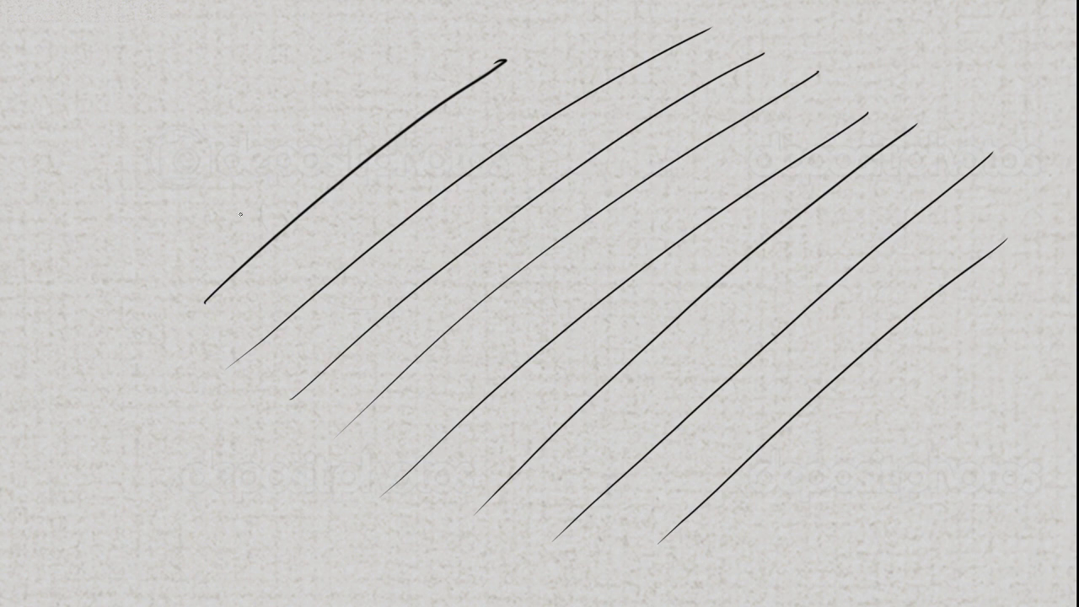
left_click_drag(190, 238, 433, 61)
left_click_drag(132, 226, 369, 43)
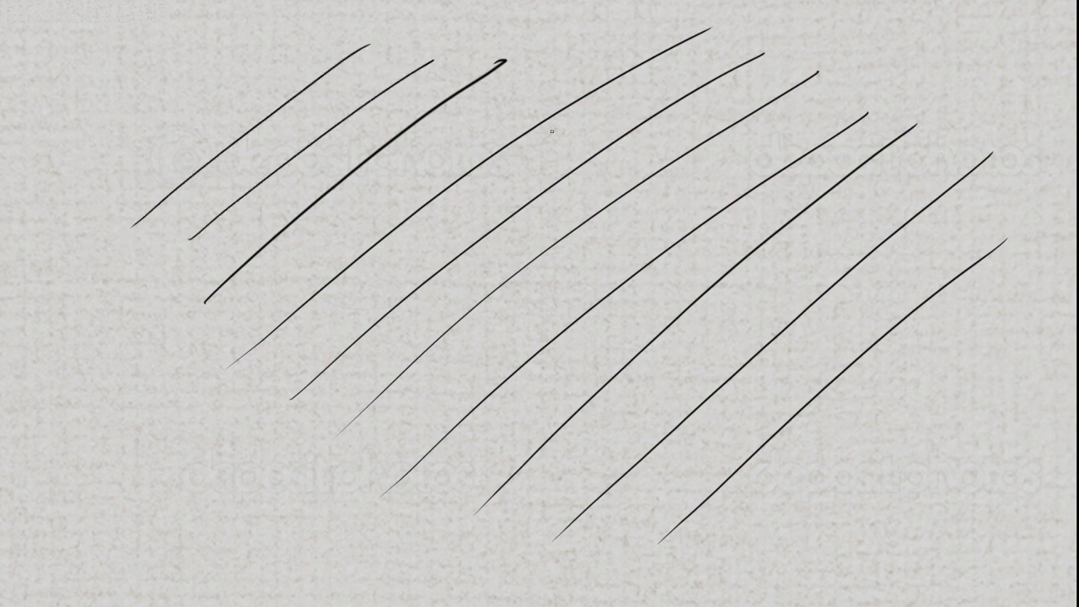
key("ctrl+z")
key("ctrl+z")
key("ctrl+z")
key("ctrl+z")
key("ctrl+z")
key("ctrl+z")
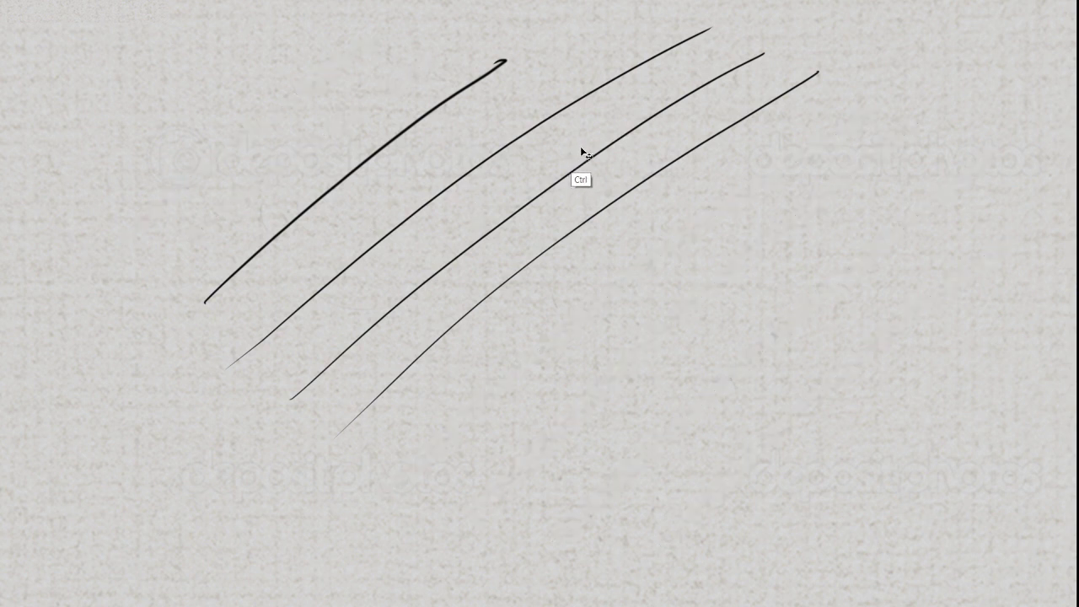
key("ctrl+z")
key("ctrl+z")
key("ctrl+z")
key("ctrl+z")
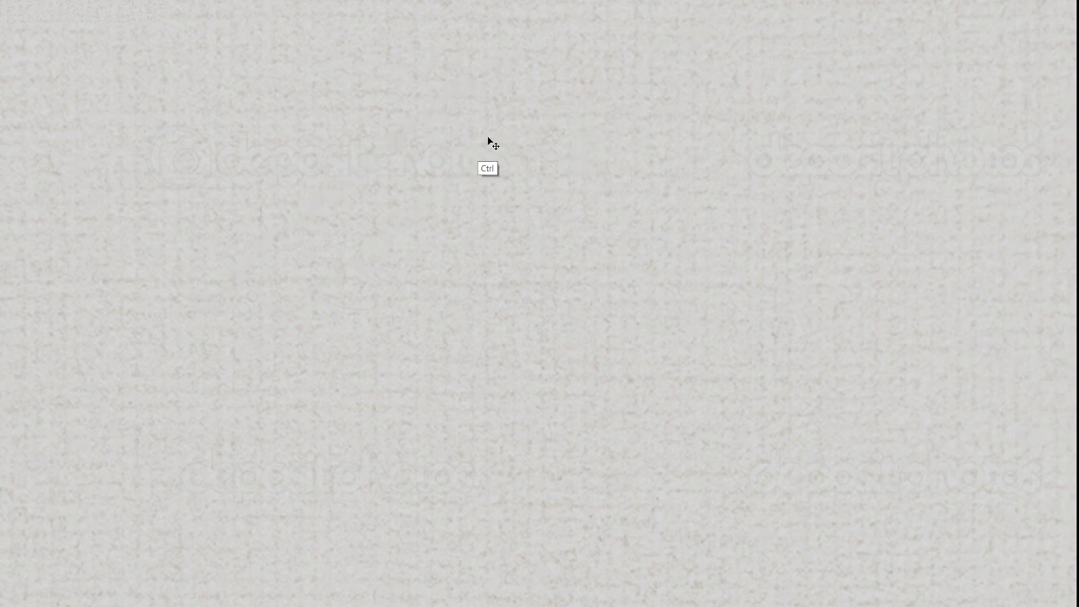
left_click_drag(208, 253, 455, 48)
left_click_drag(241, 320, 531, 43)
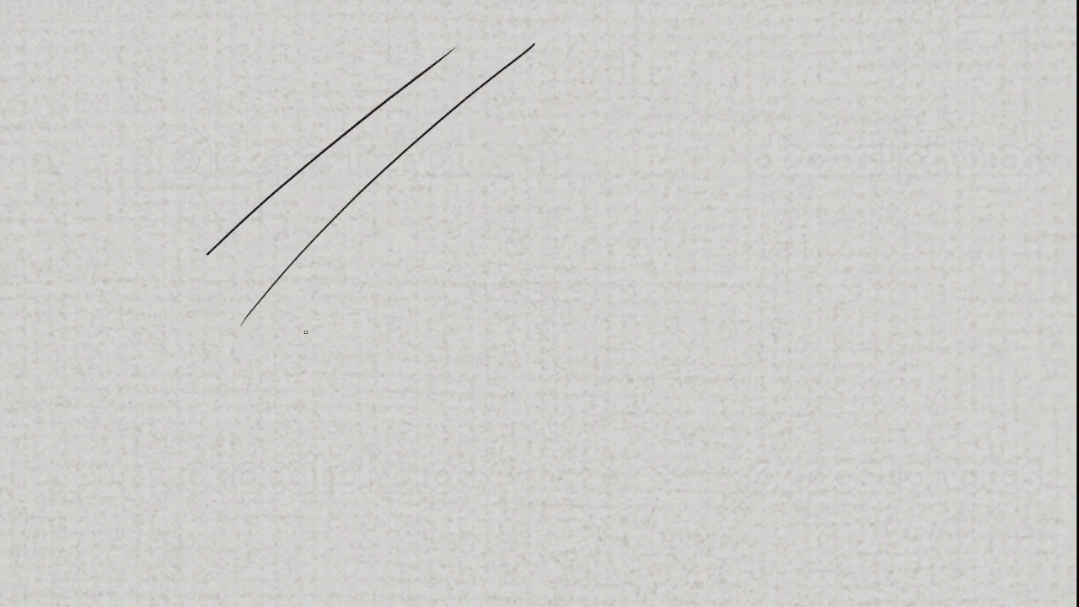
key("ctrl+z")
key("ctrl+z")
left_click_drag(246, 150, 483, 474)
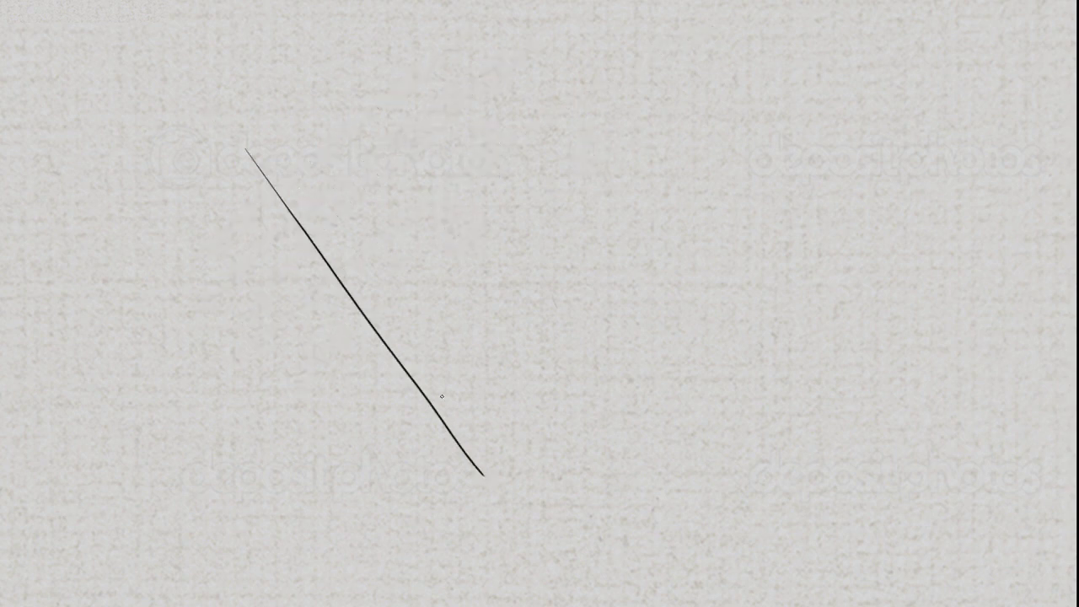
left_click_drag(279, 119, 604, 469)
left_click_drag(365, 100, 688, 383)
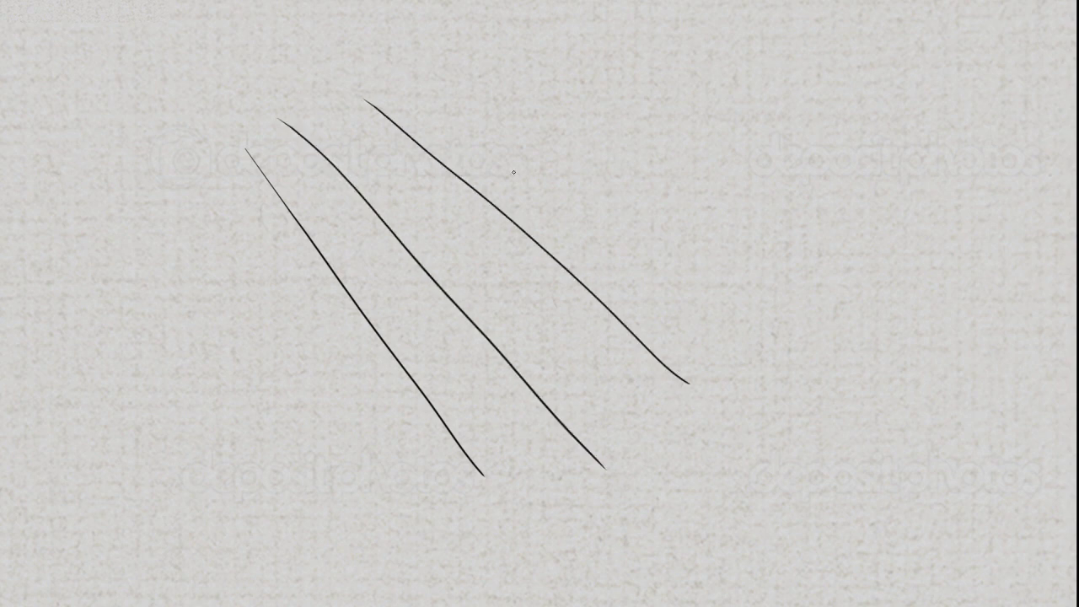
mouse_move(438, 74)
left_mouse_down()
mouse_move(566, 166)
mouse_move(799, 368)
left_mouse_up()
left_click_drag(555, 35, 864, 291)
key("ctrl+z")
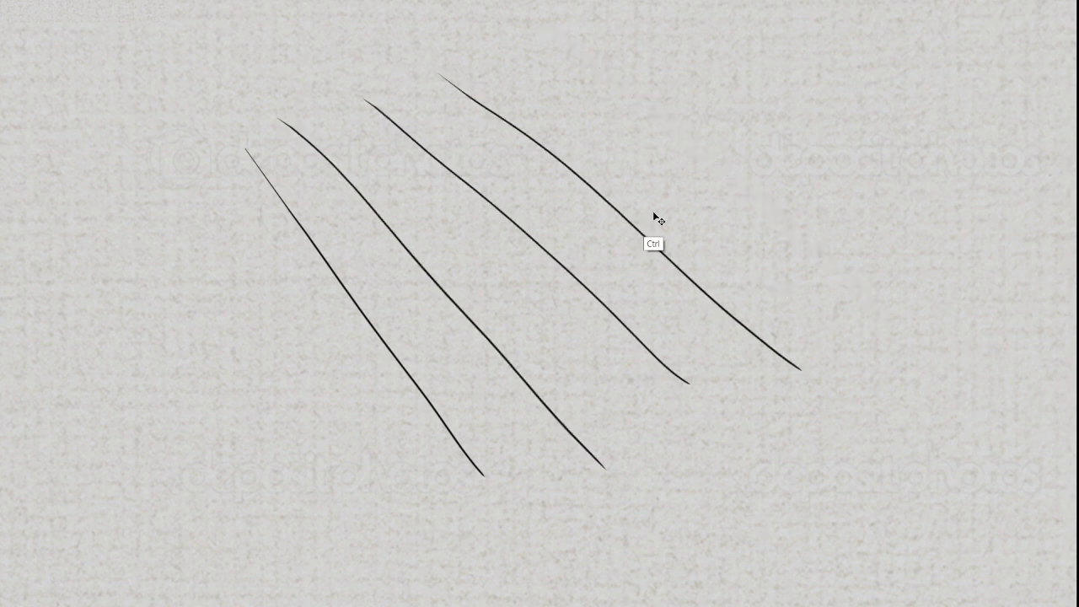
key("ctrl+z")
key("ctrl+z")
key("ctrl+z")
key("ctrl+z")
key("ctrl+z")
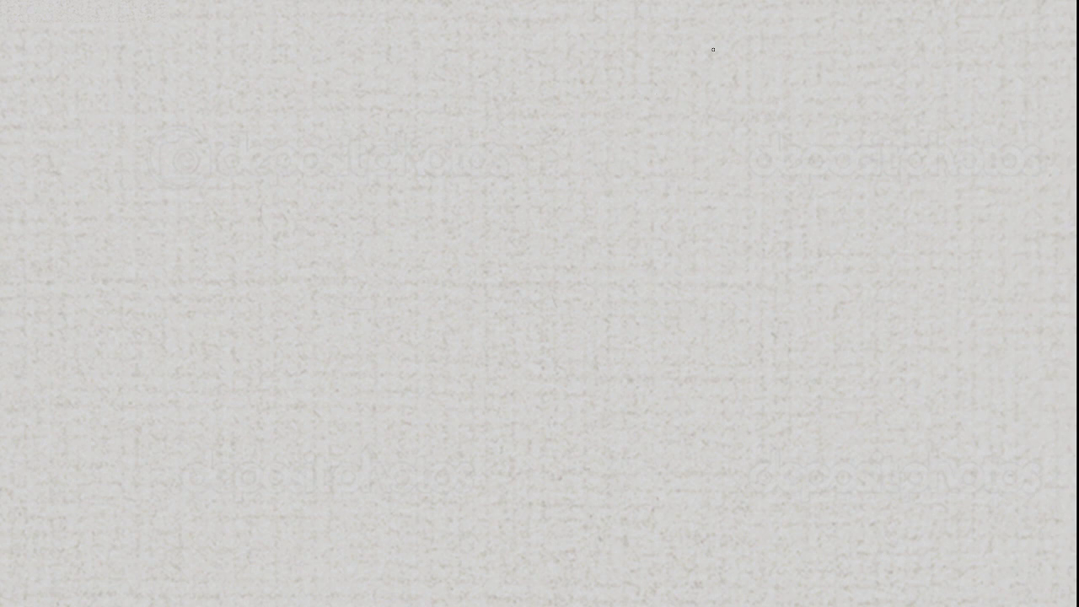
Draw a set of long parallel diagonal lines rising to the upper right
left_click_drag(379, 39, 199, 187)
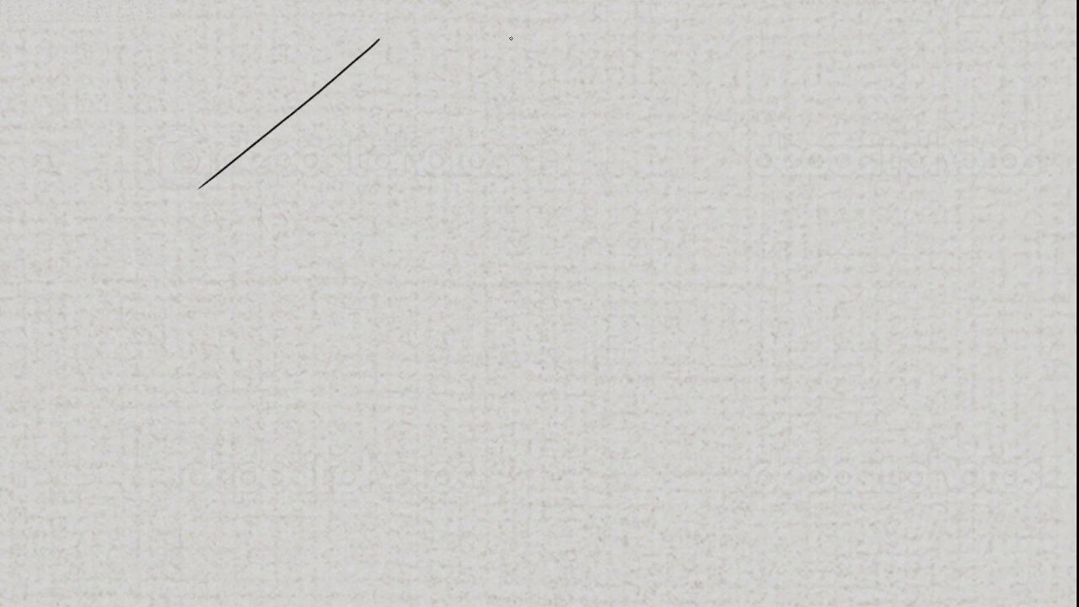
left_click_drag(569, 20, 233, 261)
left_click_drag(653, 45, 531, 111)
left_click_drag(375, 234, 238, 347)
left_click_drag(720, 67, 304, 380)
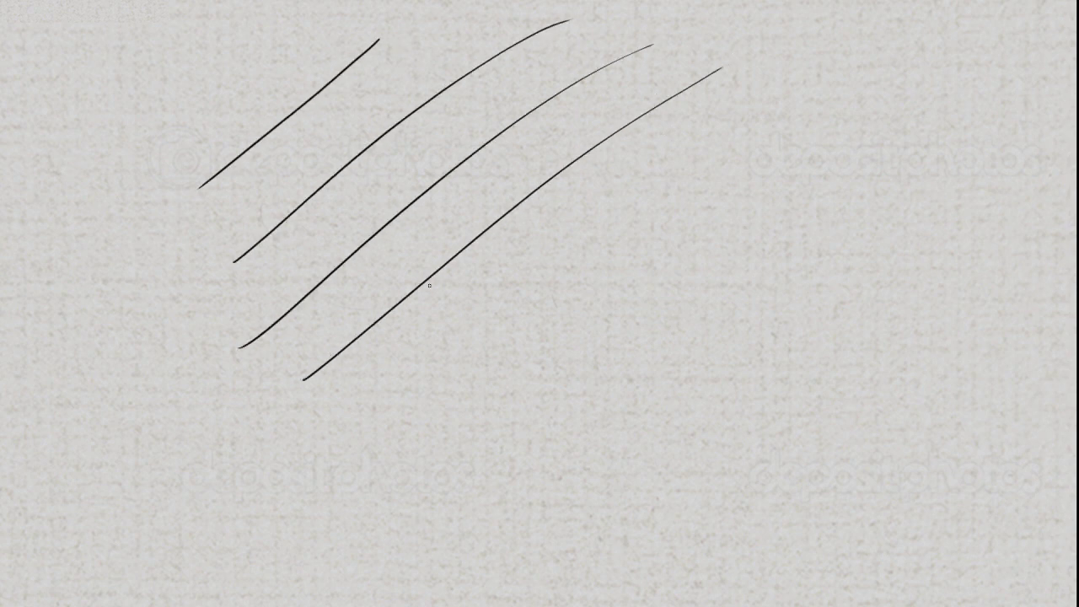
mouse_move(800, 100)
left_mouse_down()
mouse_move(525, 309)
mouse_move(385, 442)
left_mouse_up()
left_click_drag(837, 160, 444, 531)
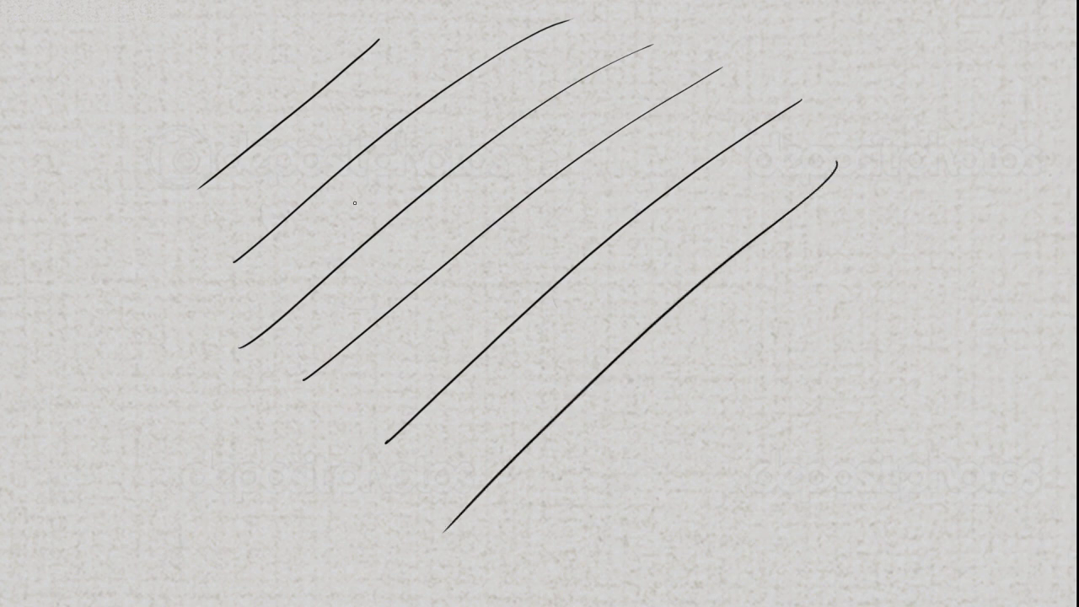
Start short parallel hatch strokes in the band between two lines, undoing a stray oval
mouse_move(350, 90)
left_mouse_down()
mouse_move(474, 149)
mouse_move(534, 289)
left_mouse_up()
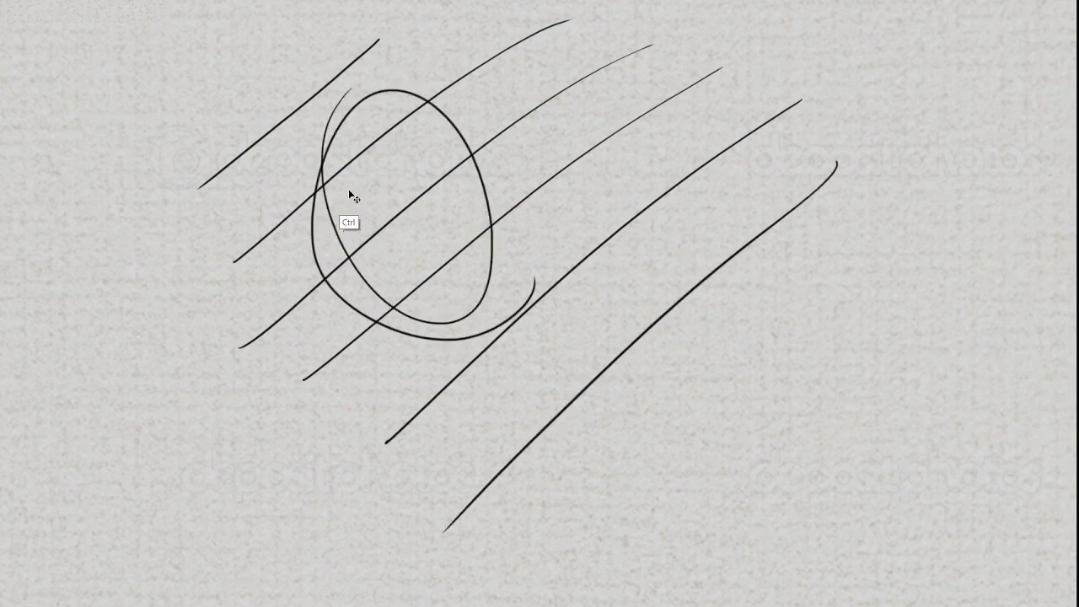
key("ctrl+z")
left_click_drag(302, 209, 349, 277)
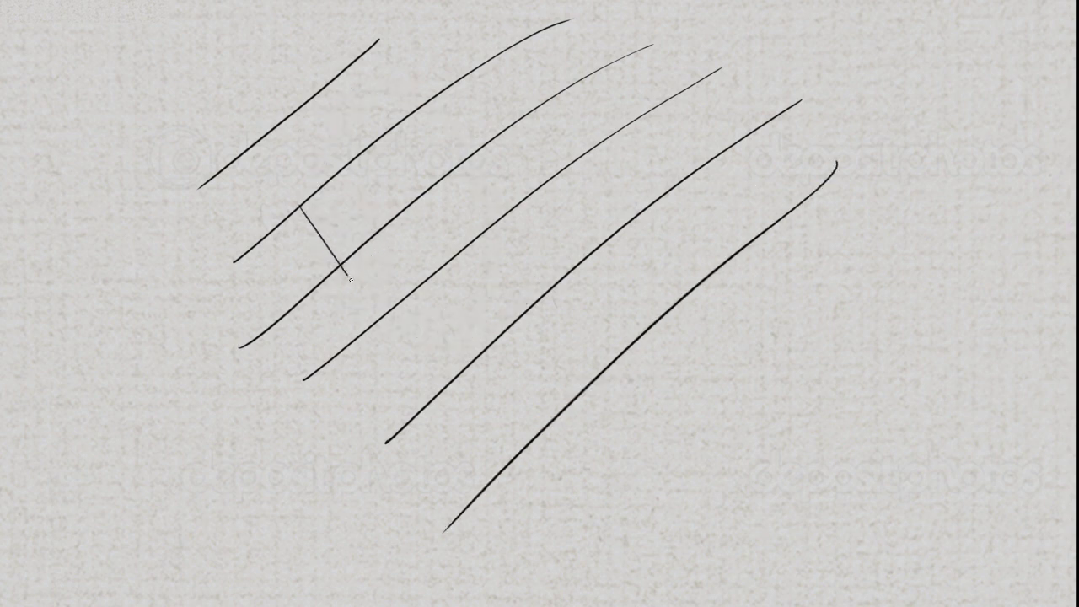
key("ctrl+z")
left_click_drag(310, 202, 343, 248)
left_click_drag(317, 192, 358, 247)
left_click_drag(331, 182, 368, 232)
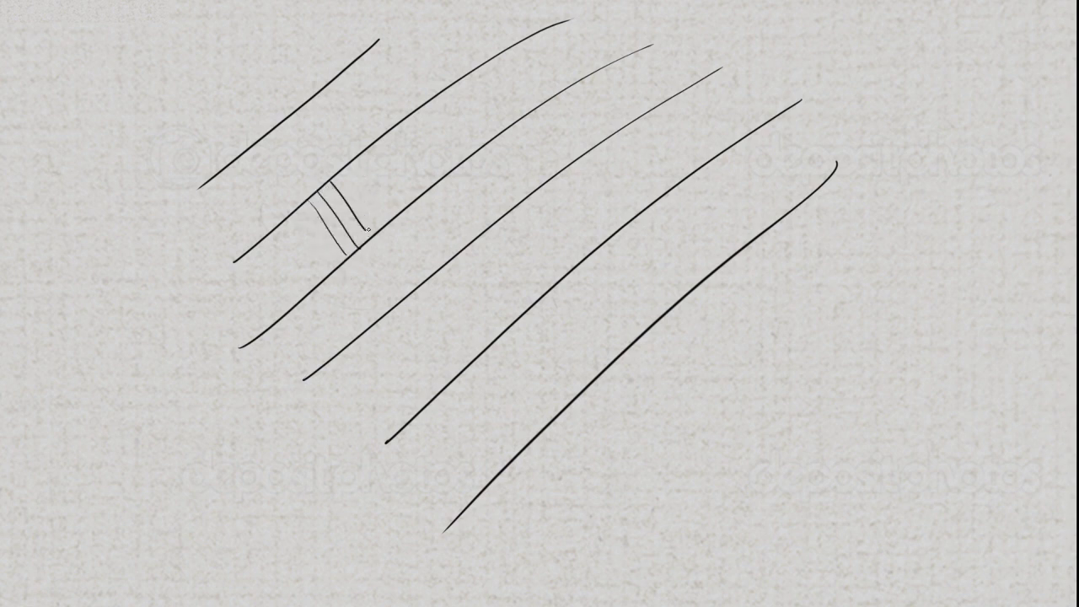
mouse_move(346, 163)
left_mouse_down()
mouse_move(388, 223)
mouse_move(386, 198)
mouse_move(411, 230)
left_mouse_up()
Continue hatching along the band to its end, redoing a failed stroke
key("ctrl+z")
left_click_drag(365, 150, 400, 203)
mouse_move(379, 144)
left_mouse_down()
mouse_move(420, 202)
mouse_move(430, 184)
left_mouse_up()
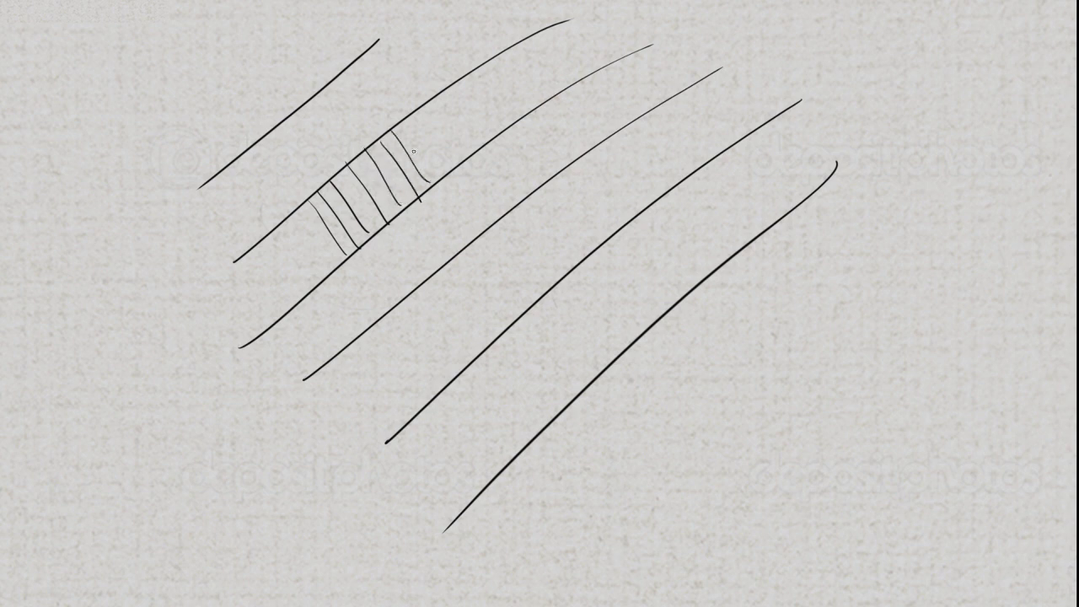
left_click_drag(403, 123, 439, 175)
mouse_move(421, 112)
left_mouse_down()
mouse_move(450, 173)
mouse_move(468, 176)
left_mouse_up()
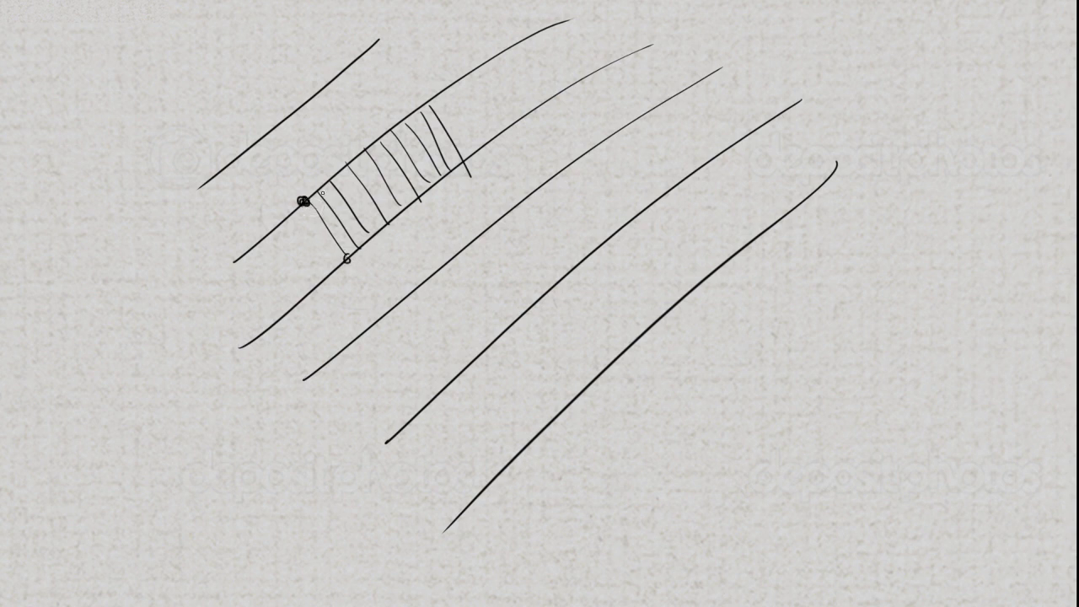
key("ctrl")
left_click_drag(318, 192, 359, 249)
Undo all the hatching and long lines until the paper is blank
key("ctrl+z")
key("ctrl+z")
key("ctrl+z")
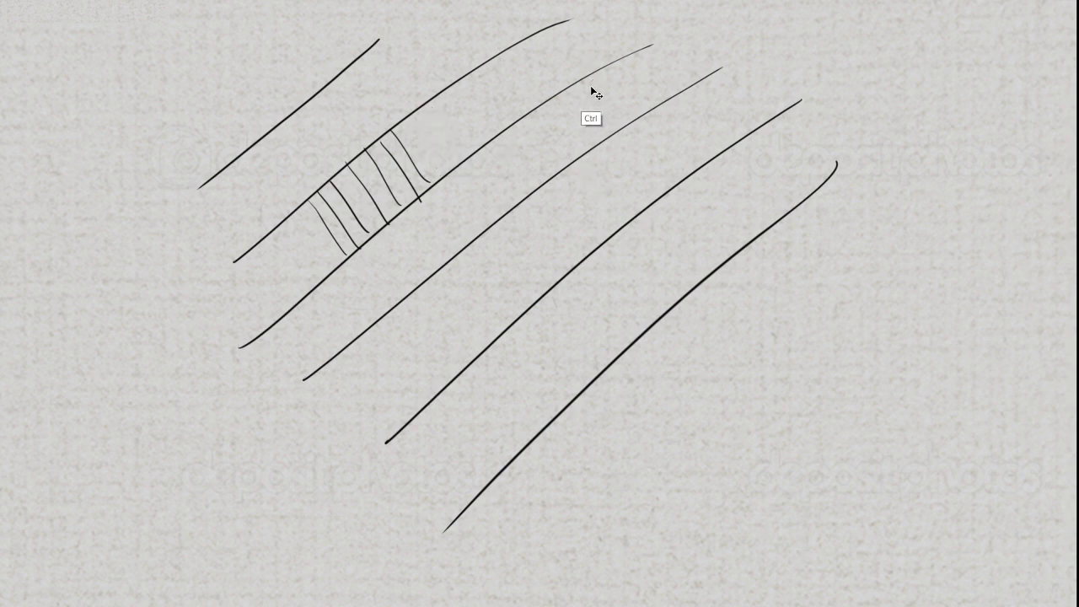
key("ctrl+z")
key("ctrl+z")
key("ctrl+z")
key("ctrl+z")
key("ctrl+z")
key("ctrl+z")
key("ctrl+z")
key("ctrl+z")
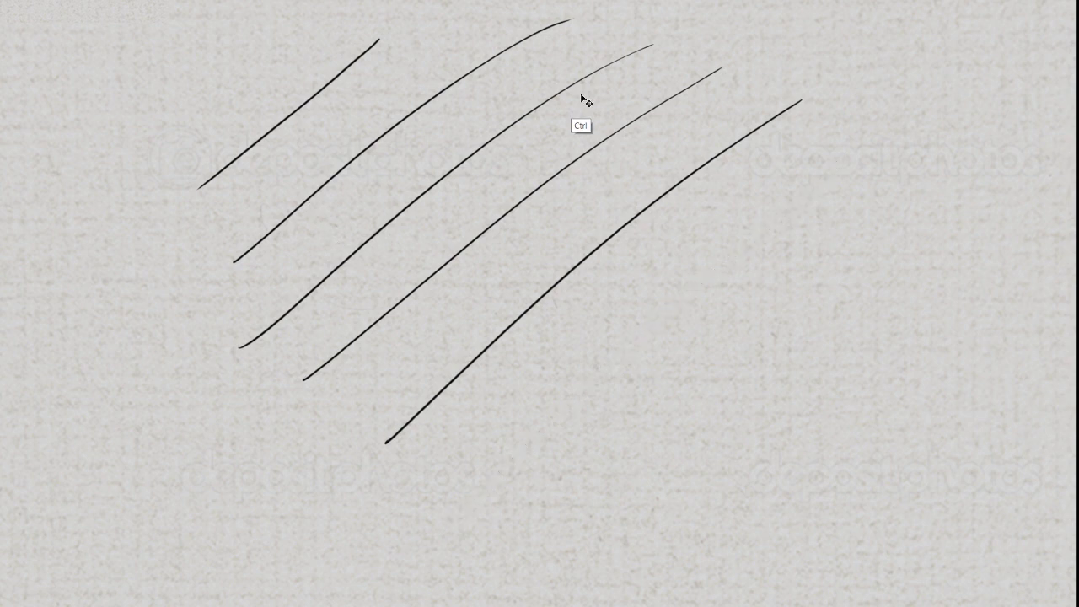
key("ctrl+z")
key("ctrl+z")
key("ctrl+z")
key("ctrl+z")
key("ctrl+z")
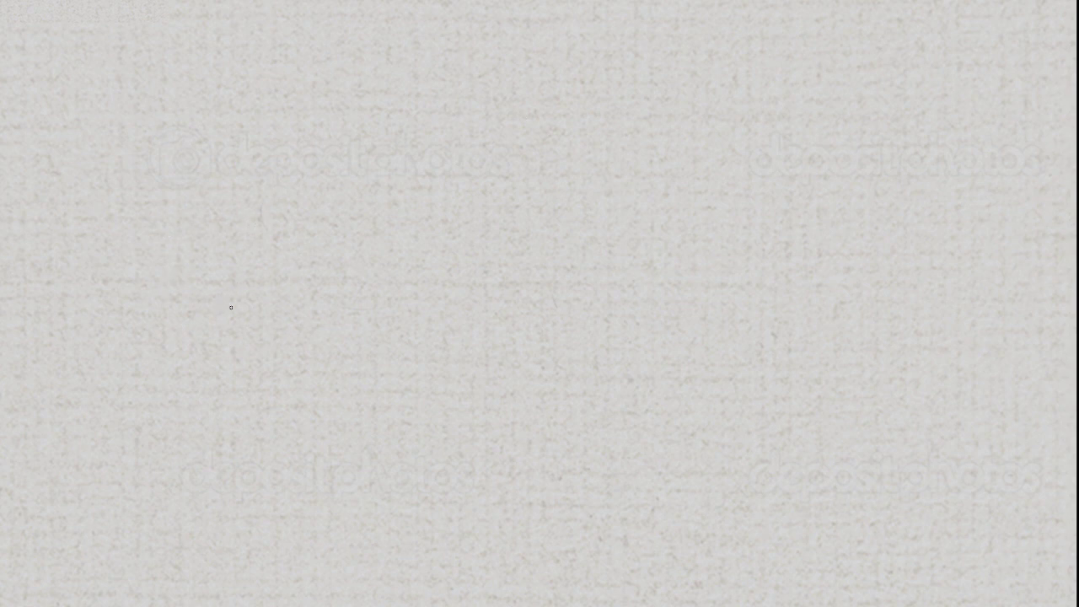
Dab a small start dot on the left and an end dot near the upper right
left_click_drag(227, 306, 222, 302)
left_click_drag(722, 105, 719, 105)
Draw several straight lines between the two dots, undoing each unsatisfying attempt
left_click_drag(762, 86, 157, 342)
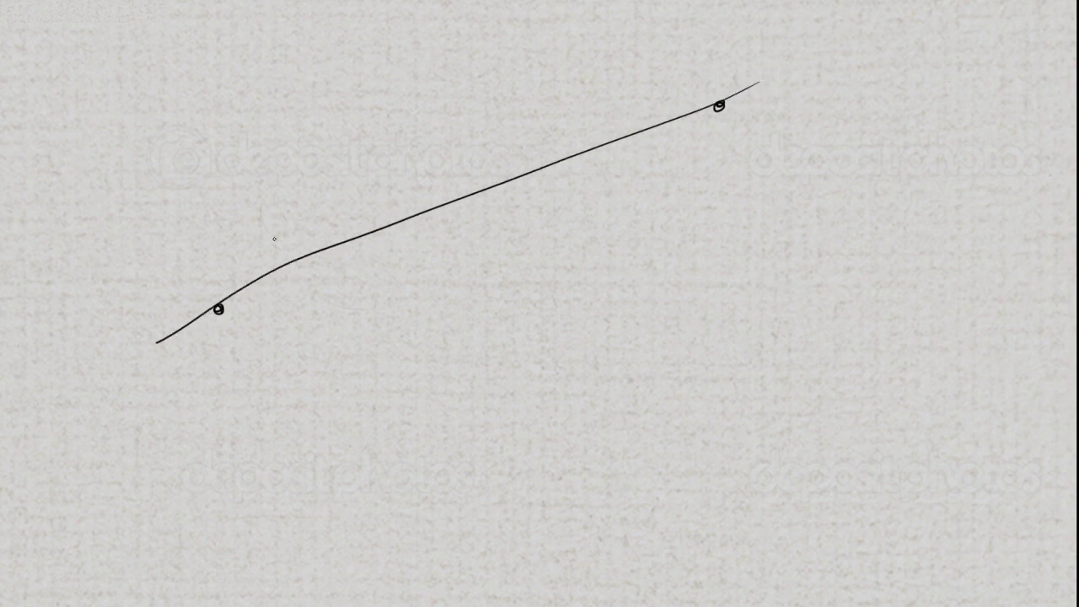
key("ctrl")
key("ctrl+z")
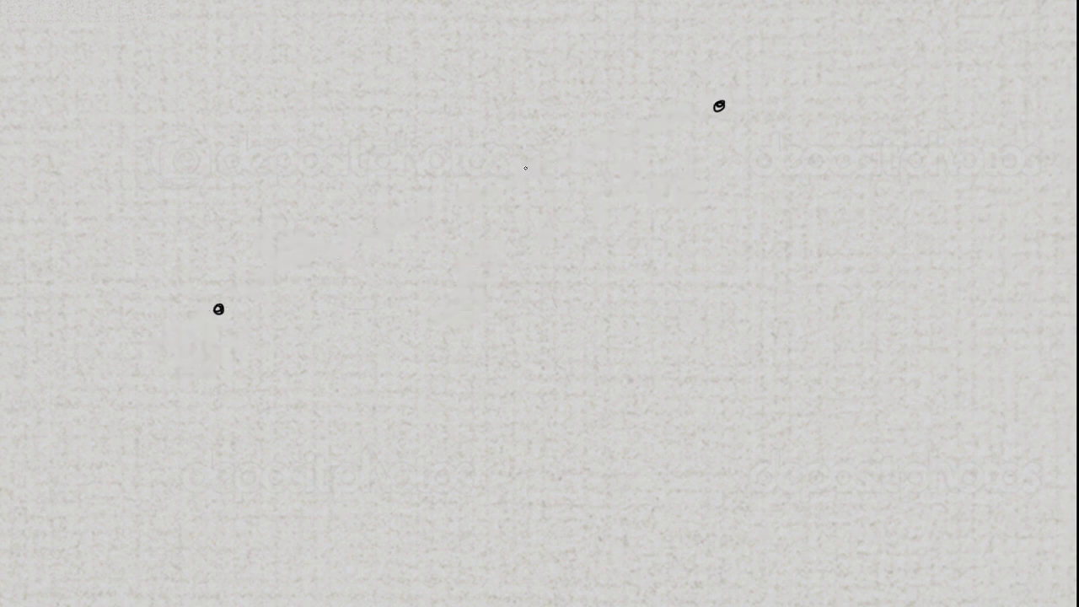
left_click_drag(734, 100, 212, 330)
key("ctrl+z")
left_click_drag(749, 94, 155, 356)
key("ctrl")
key("ctrl+z")
Keep drawing lines from the upper-right dot to the left dot, undoing partial and overshooting strokes
left_click_drag(718, 107, 239, 323)
key("ctrl+z")
left_click_drag(747, 92, 202, 324)
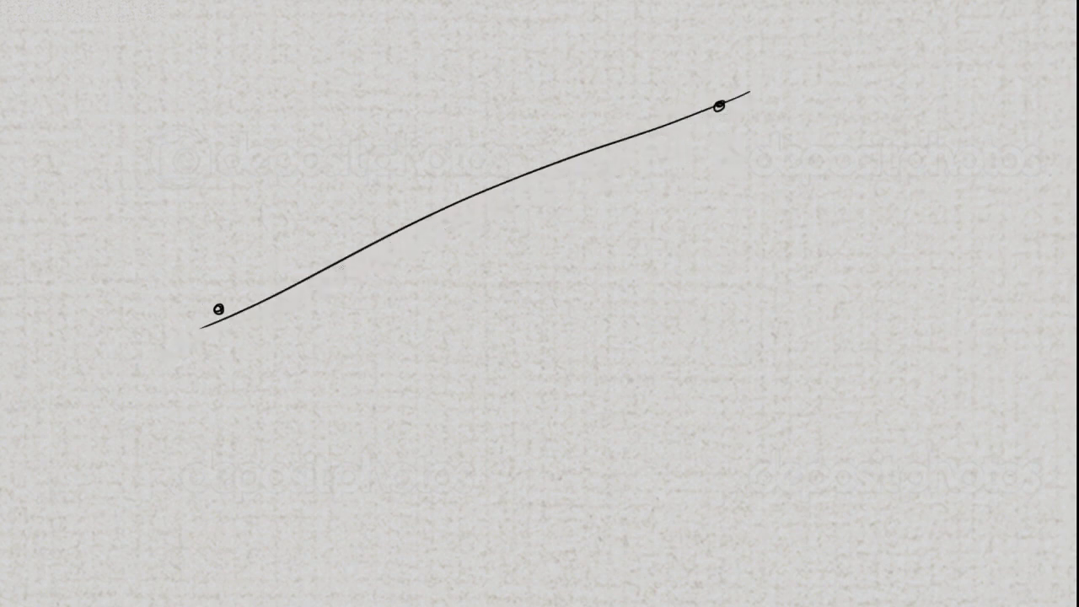
key("ctrl+z")
left_click_drag(719, 107, 197, 320)
left_click_drag(701, 135, 681, 144)
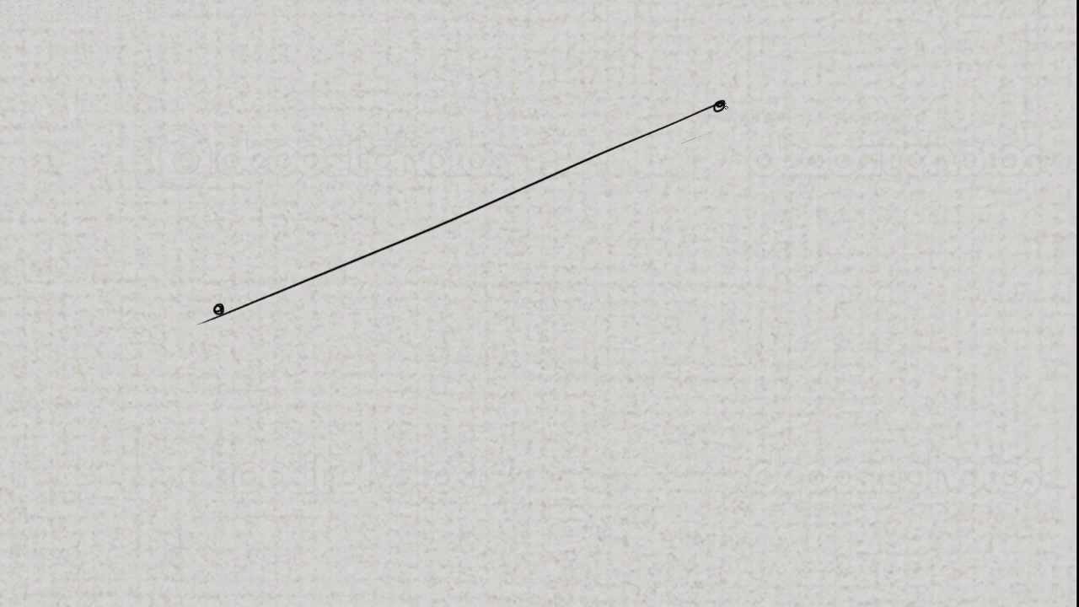
left_click_drag(718, 107, 109, 375)
key("ctrl+z")
Draw a line through both dots with an extra pass, undoing the extra attempts
left_click_drag(717, 107, 223, 296)
key("ctrl+z")
left_click_drag(718, 106, 162, 341)
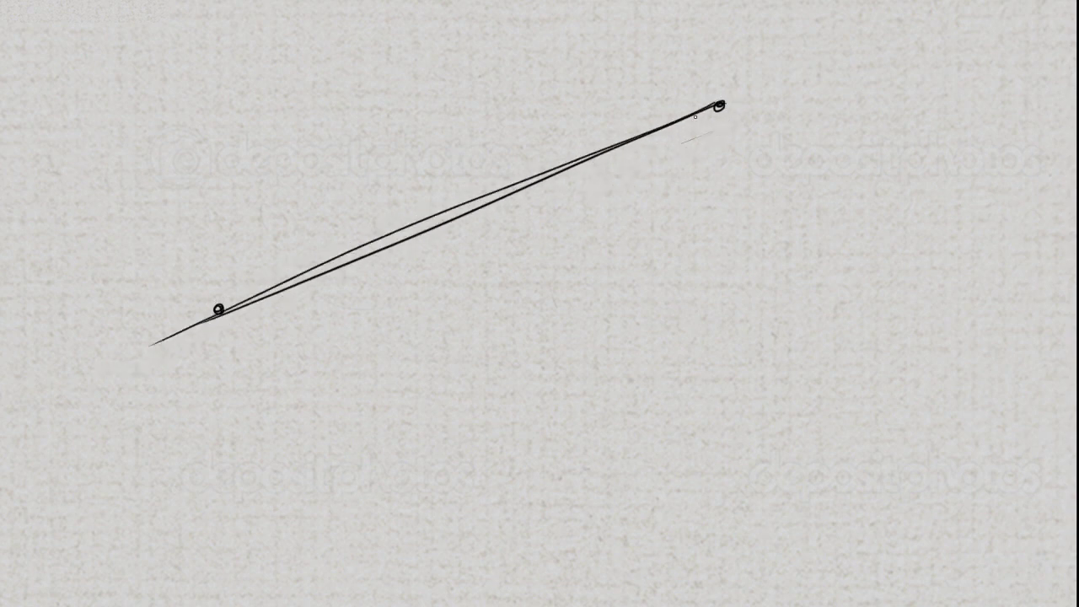
left_click_drag(660, 128, 300, 280)
left_click_drag(714, 108, 145, 362)
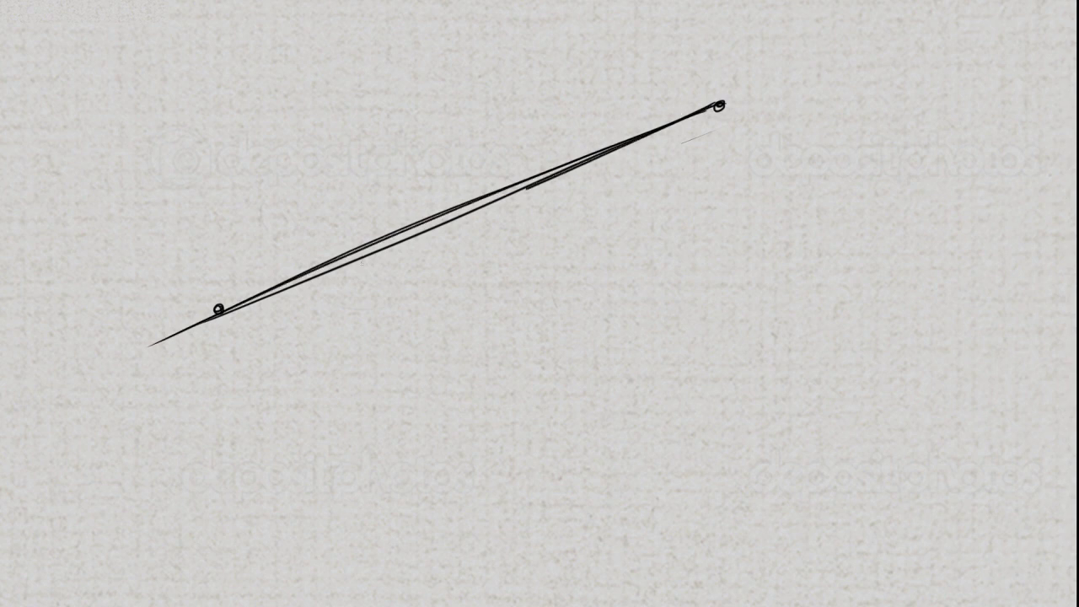
key("ctrl+z")
key("ctrl+z")
Place a small mark at upper left and another near the centre, clearing the old line and dots
key("ctrl+z")
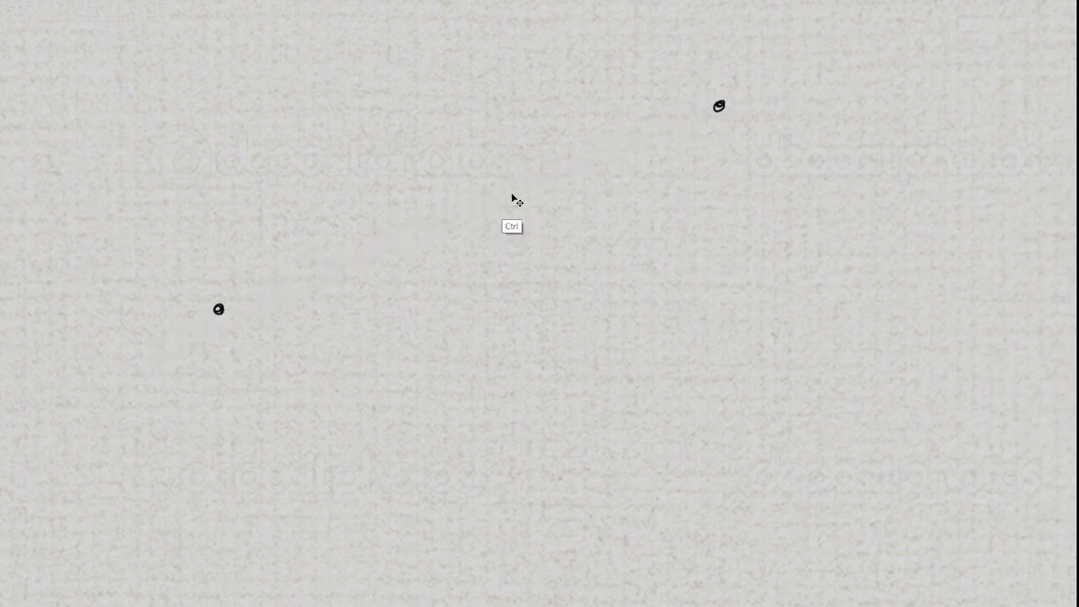
key("ctrl+z")
key("ctrl+z")
left_click_drag(160, 204, 161, 211)
left_click_drag(599, 392, 590, 396)
Draw a straight line between the two marks, undoing a trial parallel line above it
left_click_drag(148, 217, 686, 431)
key("ctrl+z")
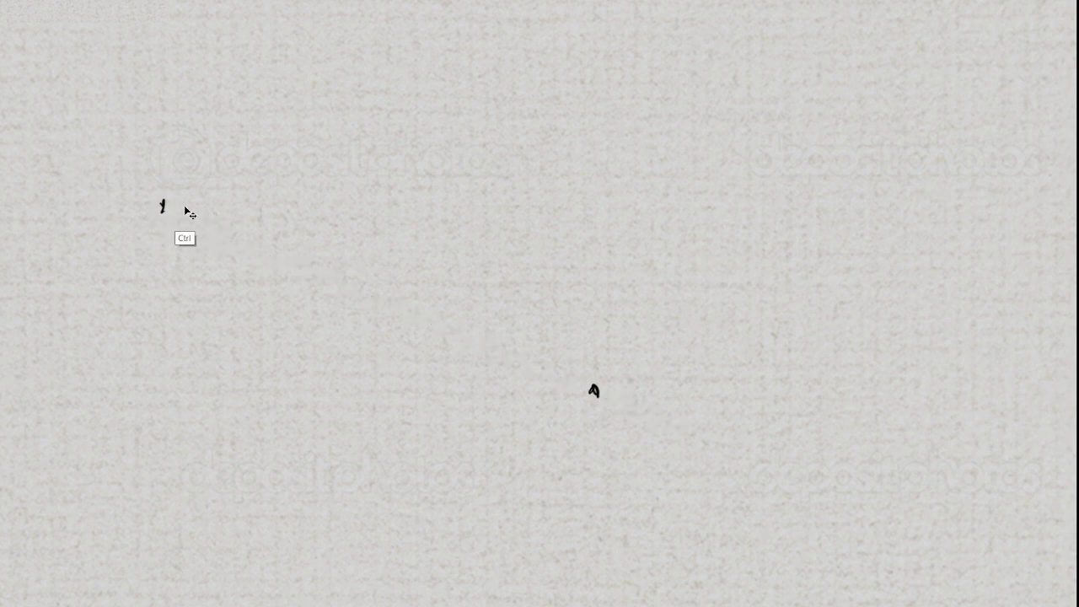
left_click_drag(138, 190, 679, 422)
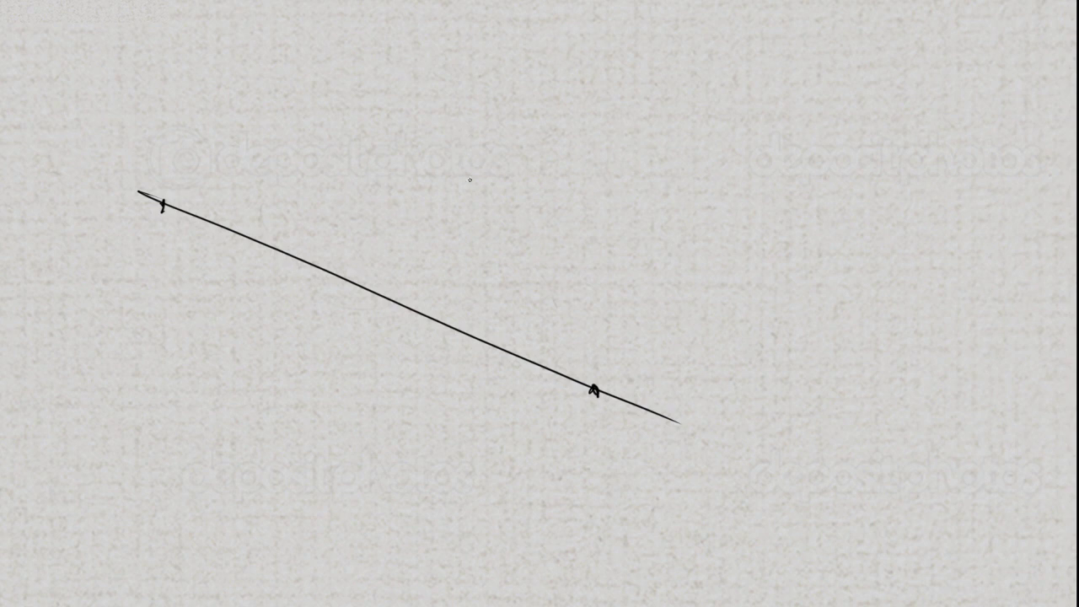
left_click_drag(194, 186, 597, 349)
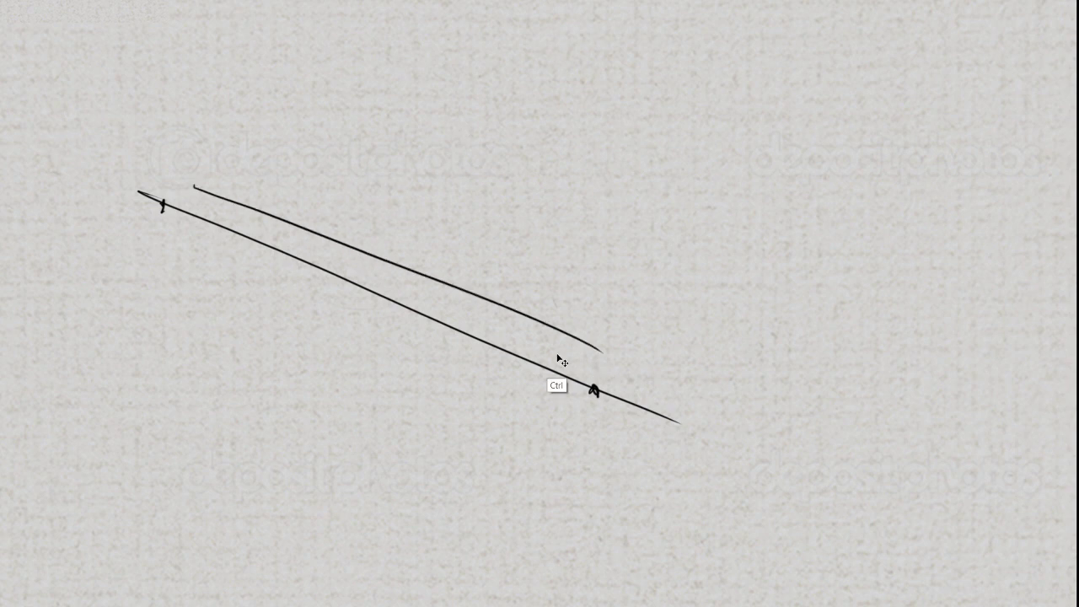
key("ctrl+z")
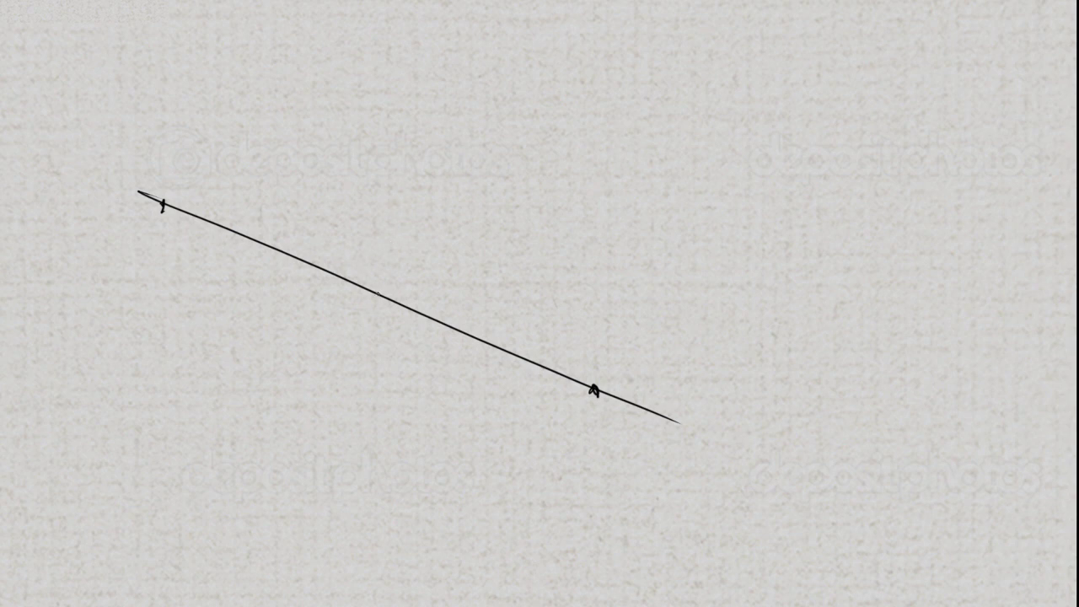
Add three tick marks across the line, then undo them
left_click_drag(384, 265, 364, 309)
left_click_drag(249, 224, 239, 250)
left_click_drag(497, 335, 486, 361)
key("ctrl+z")
Try more tick marks, including a slanted one, then undo them and the line
key("ctrl+z")
key("ctrl+z")
left_click_drag(290, 249, 297, 239)
left_click_drag(454, 311, 444, 337)
key("ctrl+z")
key("ctrl+z")
mouse_move(401, 285)
left_mouse_down()
mouse_move(388, 318)
mouse_move(393, 308)
left_mouse_up()
left_click_drag(393, 248, 361, 332)
key("ctrl+z")
key("ctrl+z")
key("ctrl+z")
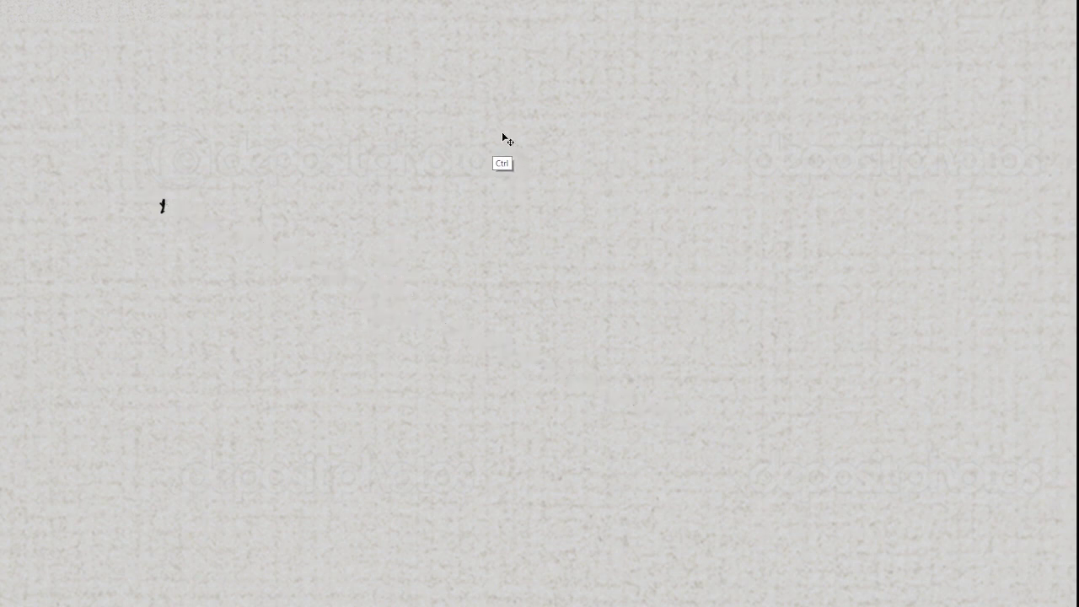
key("ctrl+z")
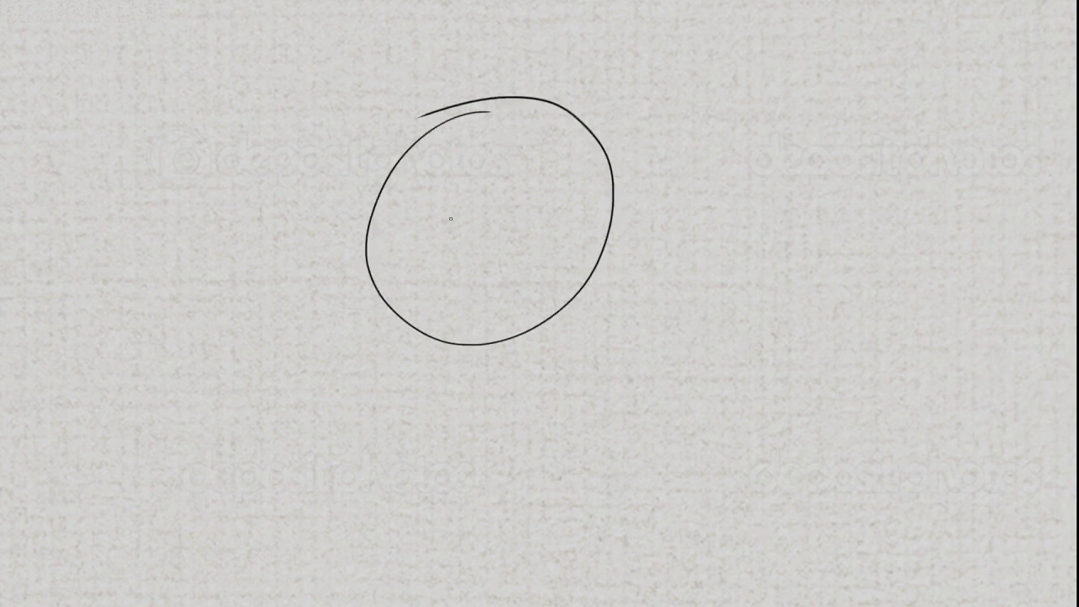
Draw and undo a scribbled loop oval, a freehand circle and a larger oval
key("ctrl")
mouse_move(574, 157)
left_mouse_down()
mouse_move(571, 116)
mouse_move(622, 187)
left_mouse_up()
key("ctrl")
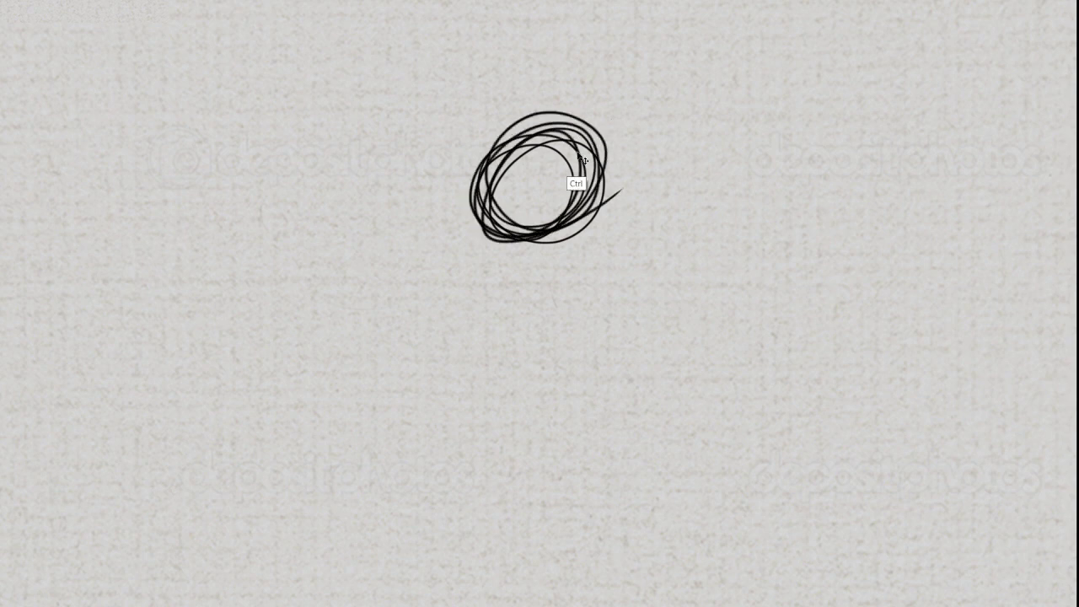
left_click_drag(445, 132, 397, 180)
key("ctrl")
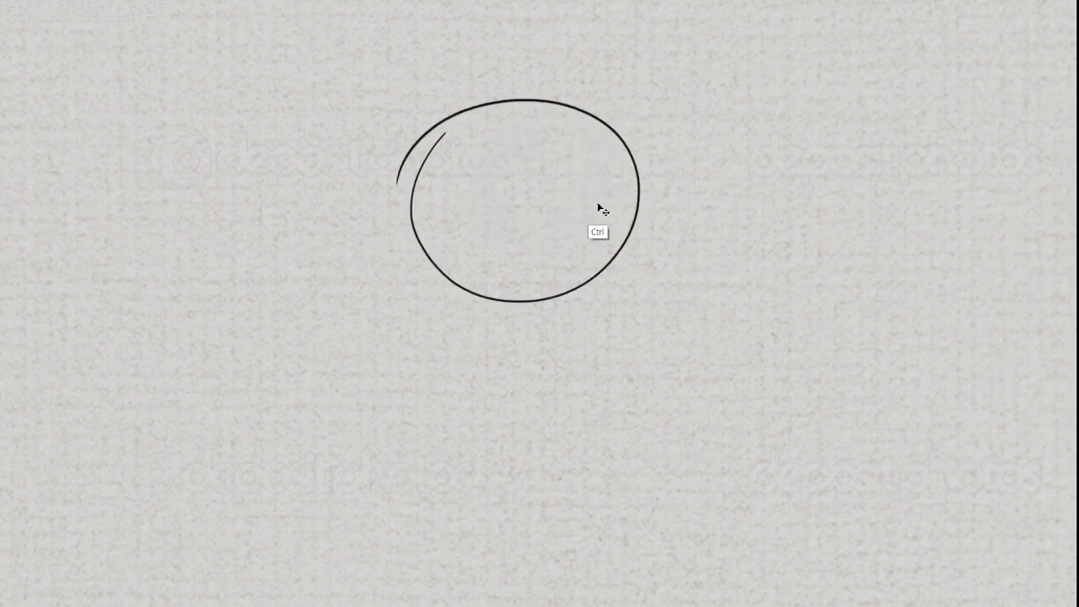
mouse_move(578, 133)
left_mouse_down()
mouse_move(602, 130)
mouse_move(501, 160)
mouse_move(531, 139)
mouse_move(583, 185)
left_mouse_up()
key("ctrl+z")
Keep drawing and undoing freehand ovals and circles of varying size until the paper is blank
left_click_drag(546, 140, 590, 192)
key("ctrl+z")
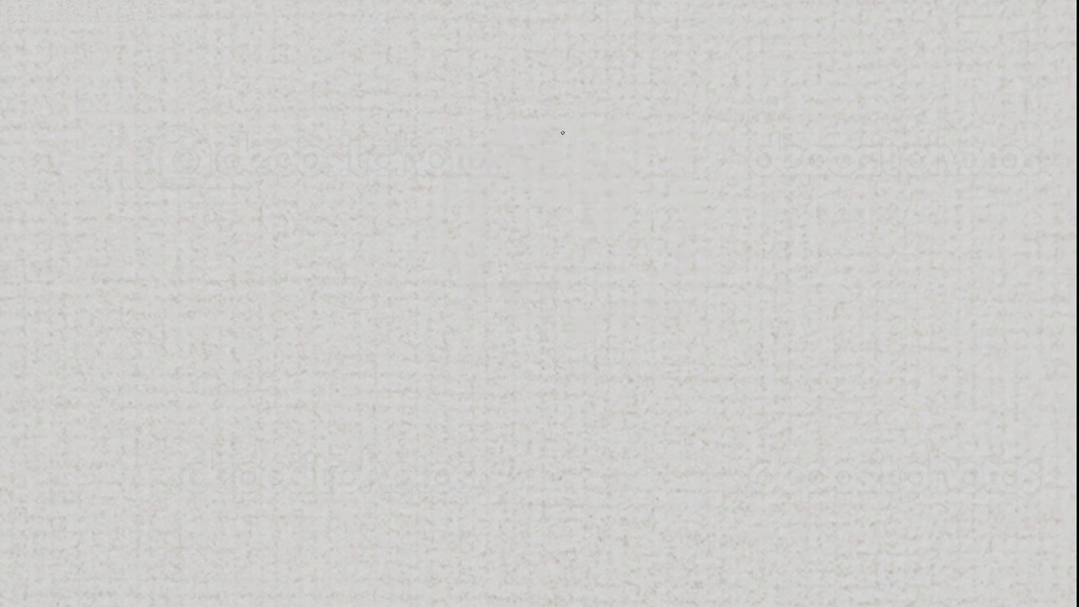
mouse_move(558, 132)
left_mouse_down()
mouse_move(609, 121)
mouse_move(550, 115)
left_mouse_up()
key("ctrl+z")
left_click_drag(516, 178, 542, 166)
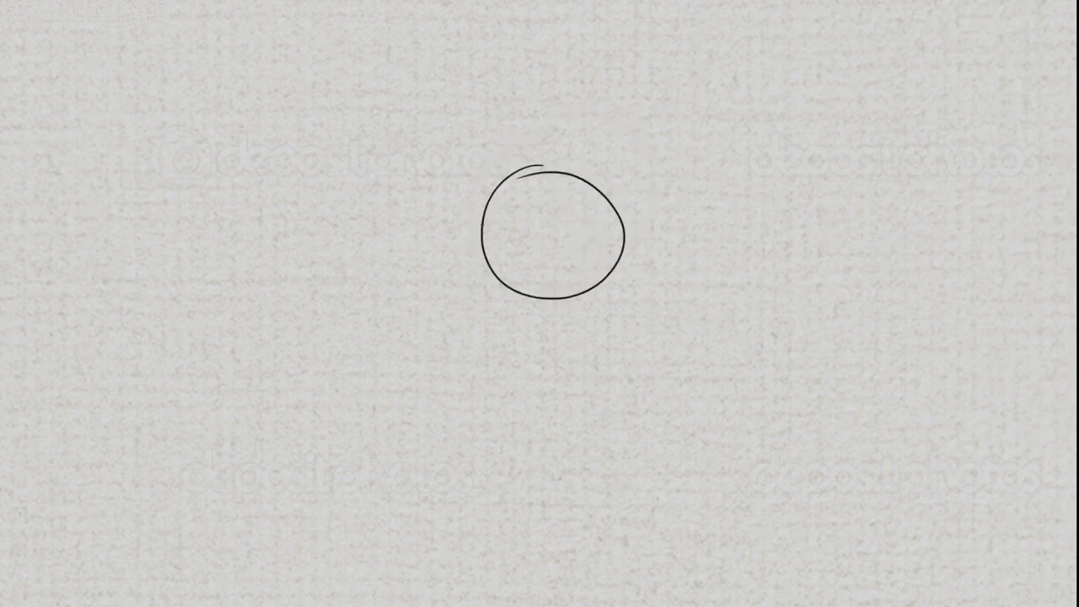
key("ctrl+z")
mouse_move(475, 129)
left_mouse_down()
mouse_move(400, 379)
mouse_move(382, 179)
left_mouse_up()
key("ctrl+z")
mouse_move(530, 138)
left_mouse_down()
mouse_move(498, 390)
mouse_move(506, 116)
left_mouse_up()
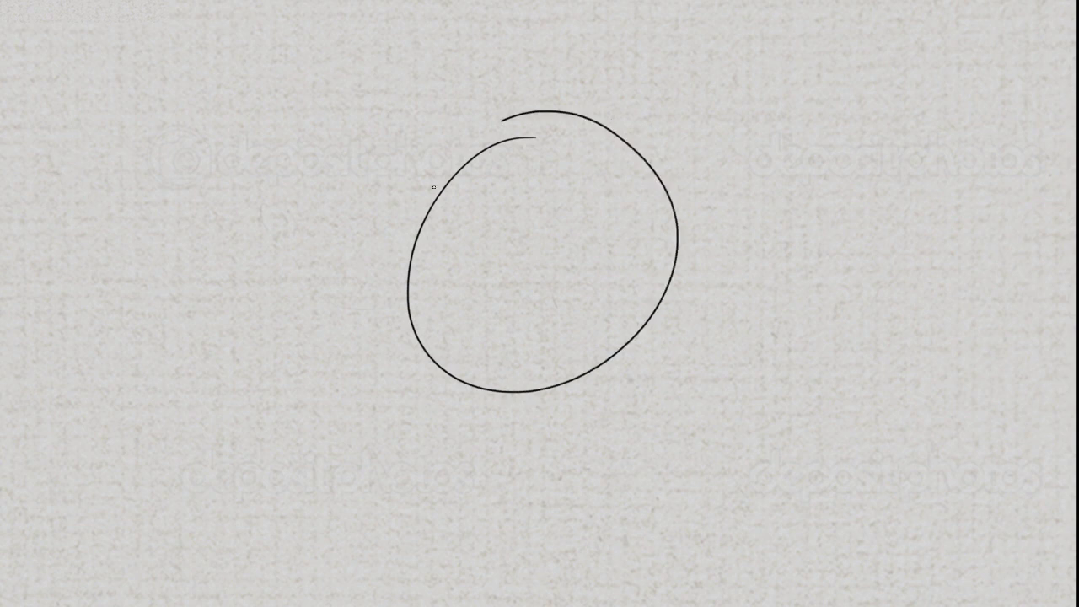
key("ctrl+z")
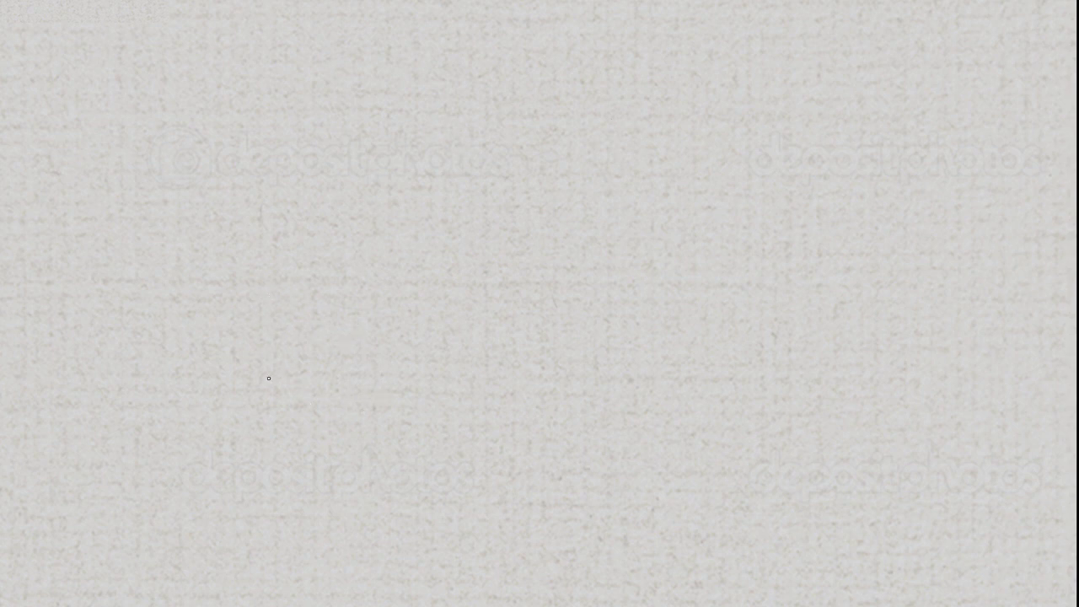
Mark three dots at lower left, top and right, then try and undo a connecting stroke
left_click_drag(277, 387, 283, 379)
left_click_drag(399, 123, 401, 120)
left_click_drag(754, 244, 745, 242)
mouse_move(280, 385)
left_mouse_down()
mouse_move(419, 99)
mouse_move(820, 270)
left_mouse_up()
key("ctrl+z")
Practise several arcs through the three dots, undoing each attempt
key("ctrl+z")
mouse_move(284, 360)
left_mouse_down()
mouse_move(657, 122)
mouse_move(730, 260)
left_mouse_up()
key("ctrl+z")
mouse_move(293, 381)
left_mouse_down()
mouse_move(361, 138)
mouse_move(725, 266)
left_mouse_up()
key("ctrl+z")
left_click_drag(305, 179, 783, 250)
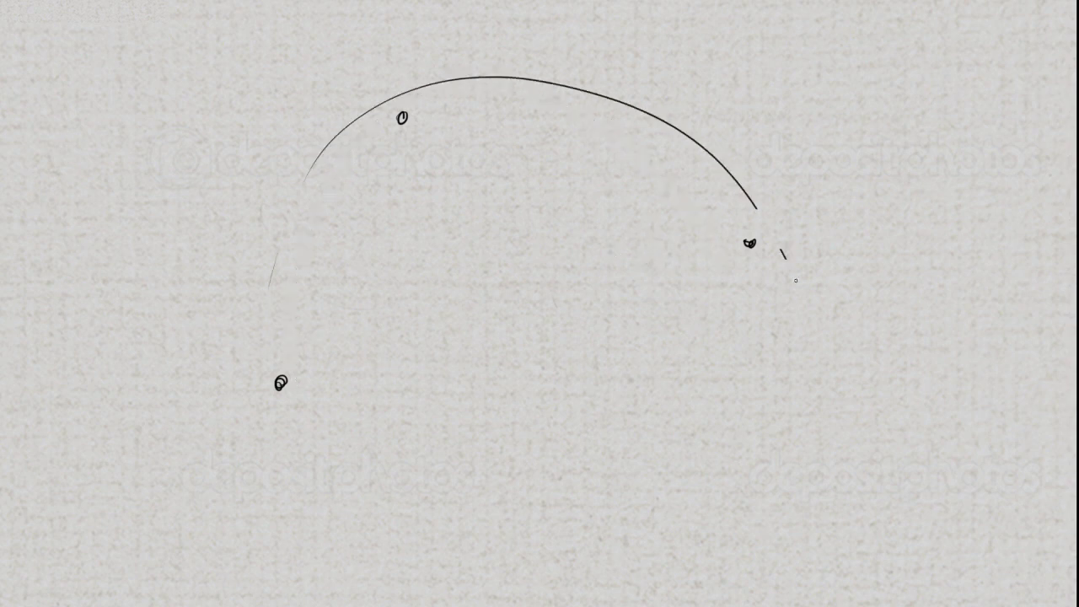
key("ctrl+z")
left_click_drag(265, 376, 749, 242)
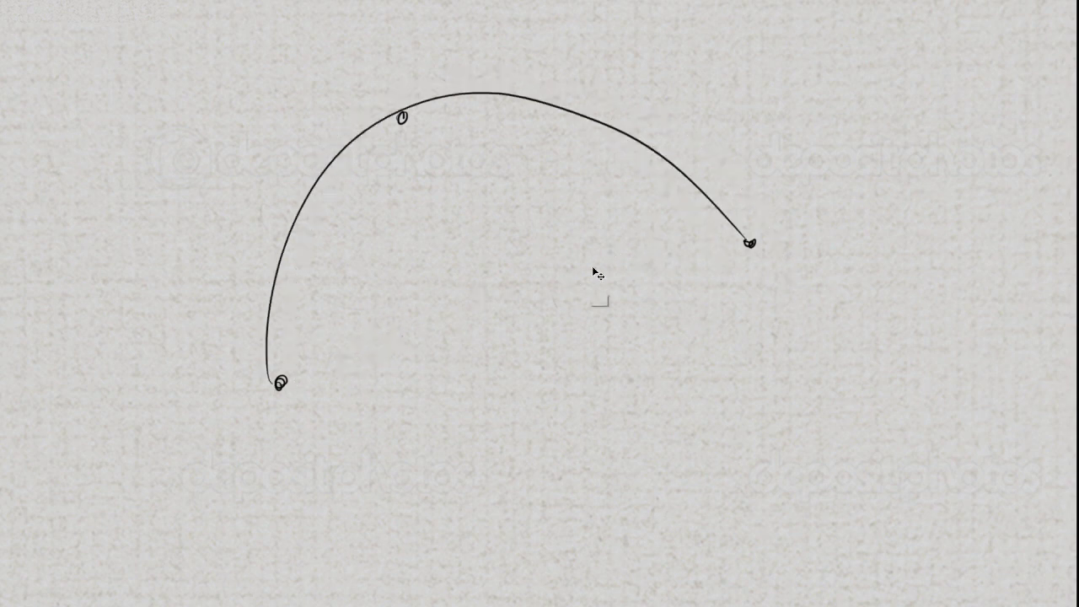
key("ctrl+z")
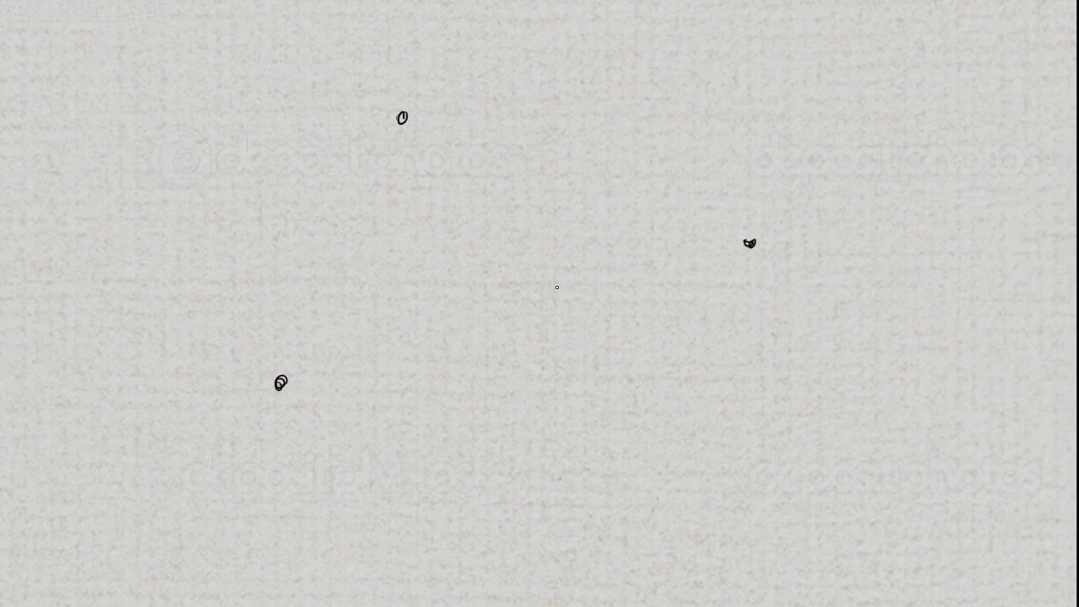
Keep drawing arcs from the lower-left dot through the others, undoing the failed tries
left_click_drag(278, 381, 718, 261)
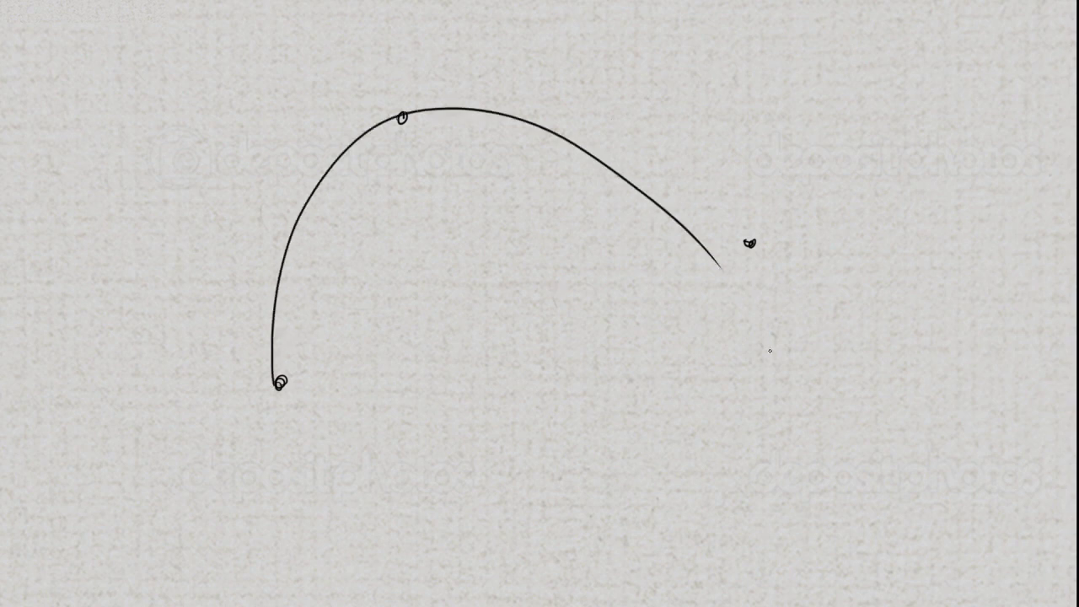
key("ctrl+z")
left_click_drag(280, 380, 795, 261)
key("ctrl+z")
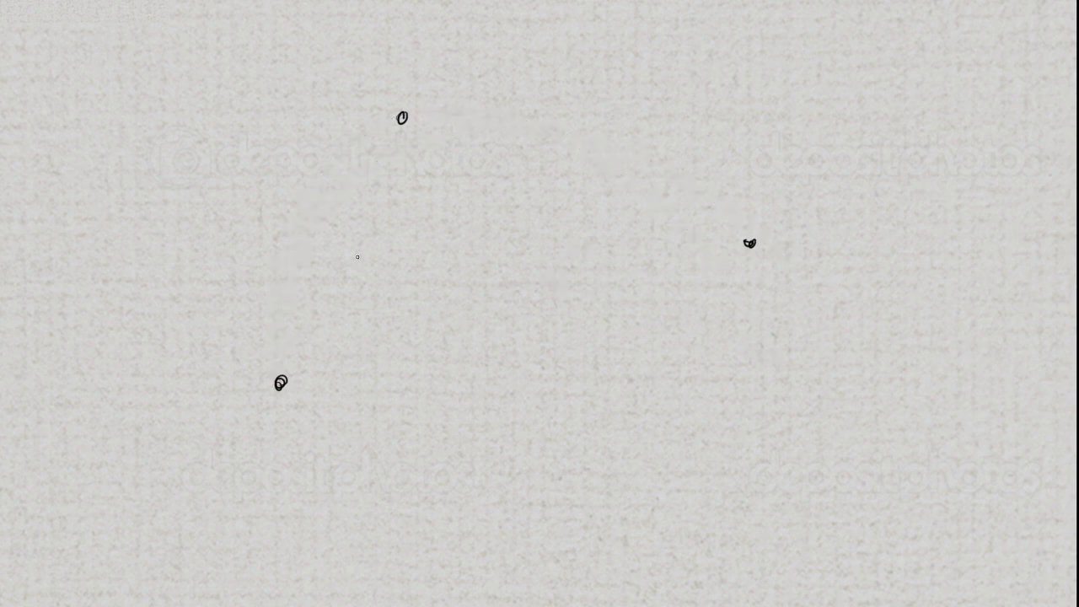
left_click_drag(278, 383, 797, 253)
key("ctrl+z")
left_click_drag(278, 385, 814, 283)
left_click_drag(278, 371, 361, 118)
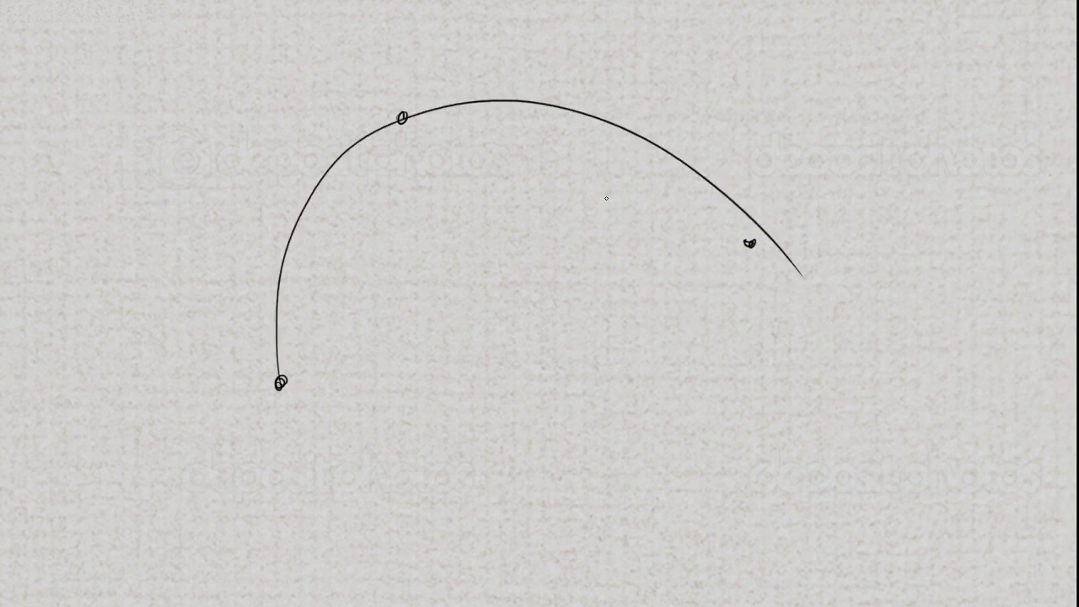
Remove the old arc and dots, place new dots at lower right and top left, then undo everything
key("ctrl")
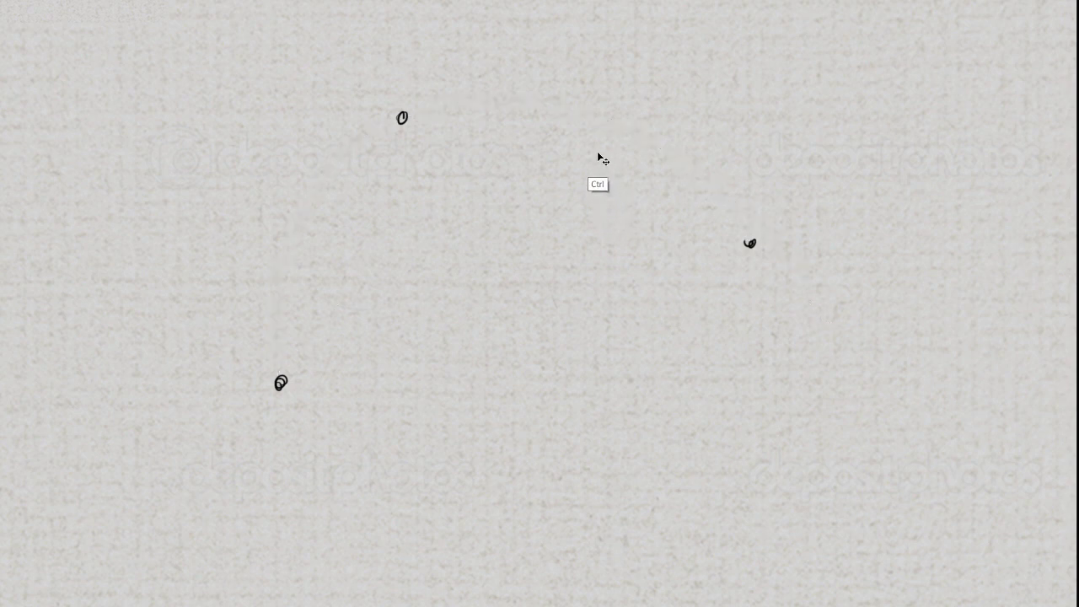
key("ctrl+z")
key("ctrl+z")
left_click(714, 393)
left_click(327, 97)
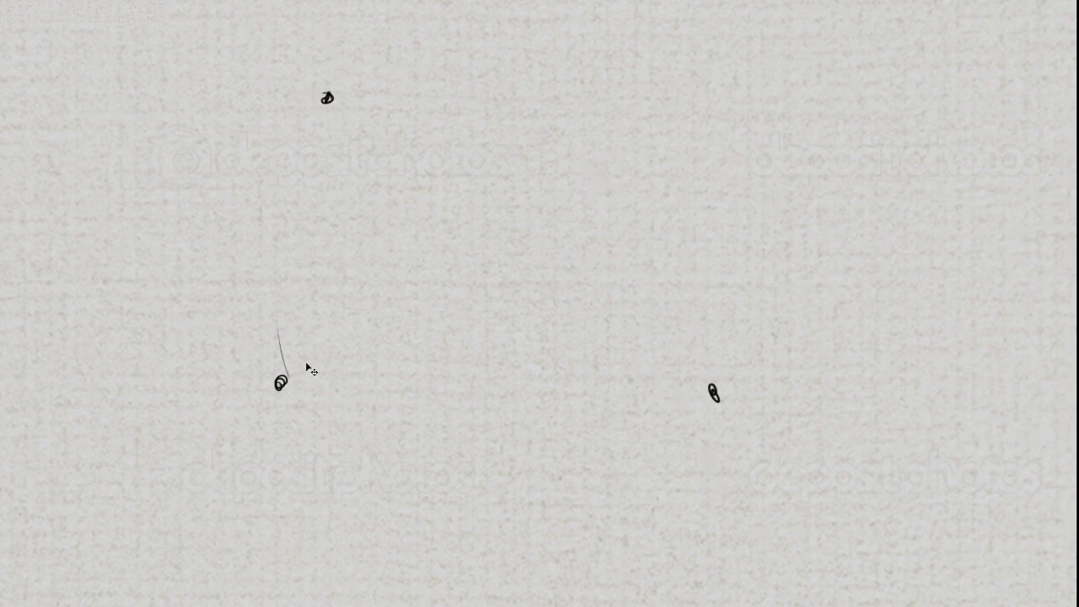
key("ctrl+z")
key("ctrl+z")
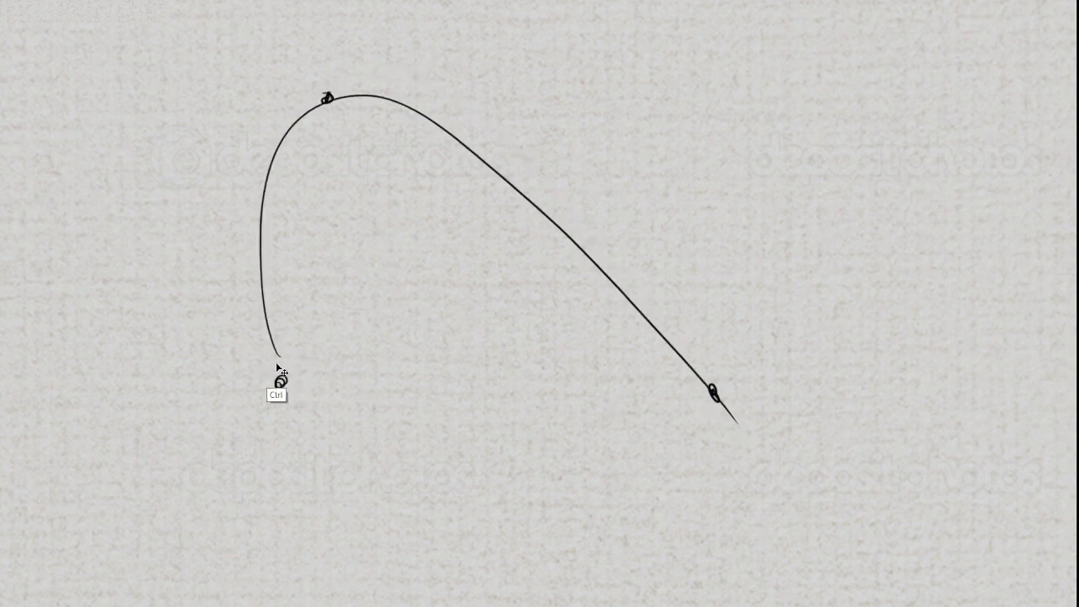
key("ctrl")
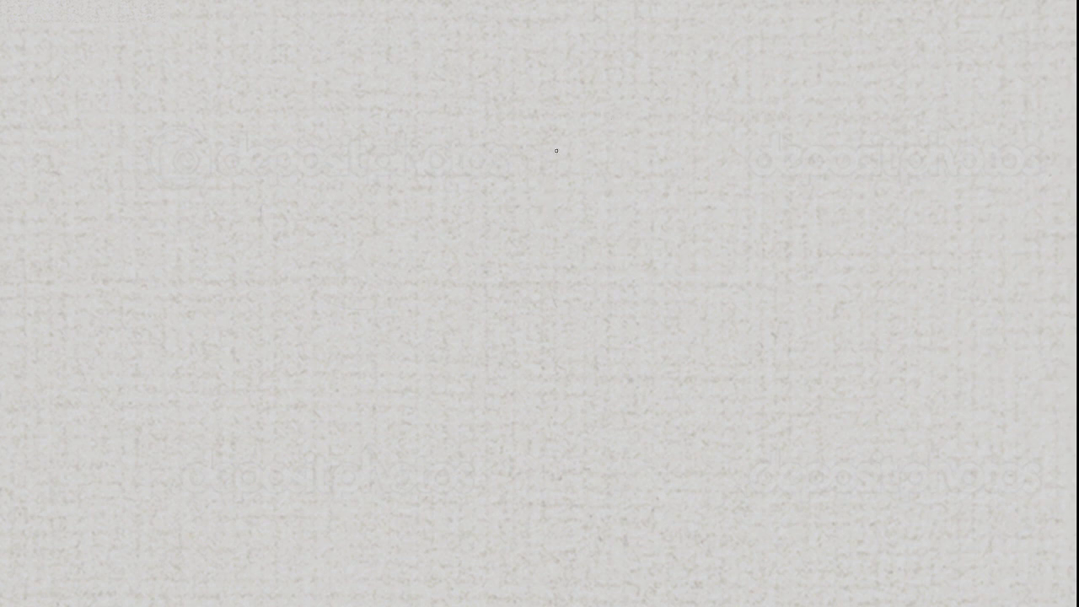
Practise four freehand looping curves, undoing each one
mouse_move(552, 138)
left_mouse_down()
mouse_move(435, 315)
mouse_move(403, 152)
left_mouse_up()
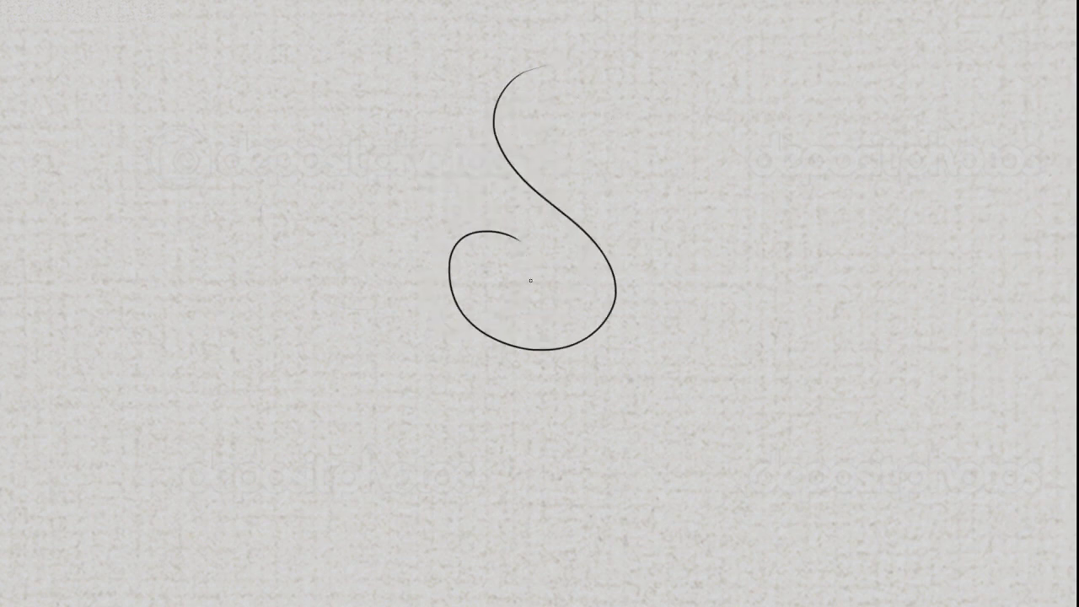
key("ctrl+z")
left_click_drag(536, 98, 498, 293)
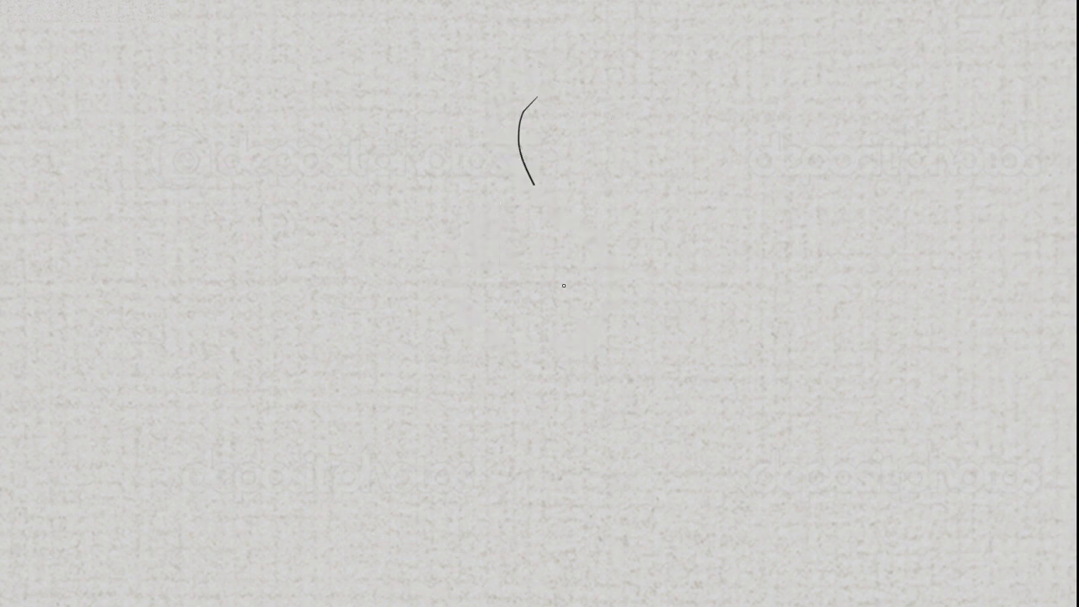
key("ctrl+z")
left_click_drag(585, 79, 458, 252)
key("ctrl+z")
left_click_drag(583, 79, 559, 172)
key("ctrl+z")
Draw the left edge of a box's front face, redrawing it after one undo
left_click_drag(266, 182, 323, 334)
key("ctrl+z")
mouse_move(257, 169)
left_mouse_down()
mouse_move(296, 301)
mouse_move(498, 301)
mouse_move(450, 156)
left_mouse_up()
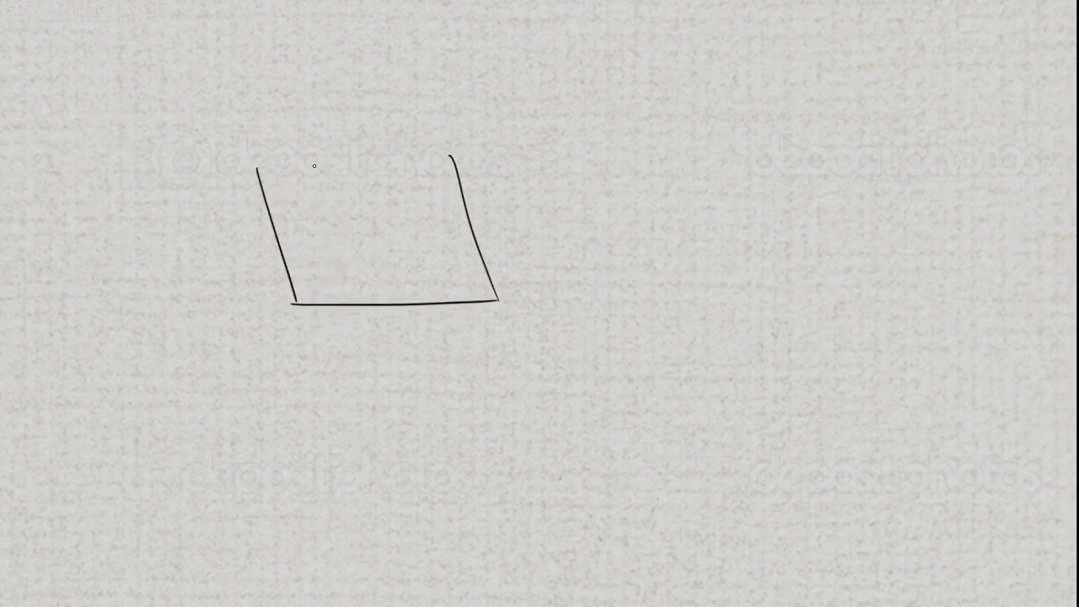
Close the front face and add the side and top faces with the back top edge
left_click_drag(257, 168, 466, 142)
left_click_drag(497, 298, 569, 166)
left_click_drag(544, 97, 567, 164)
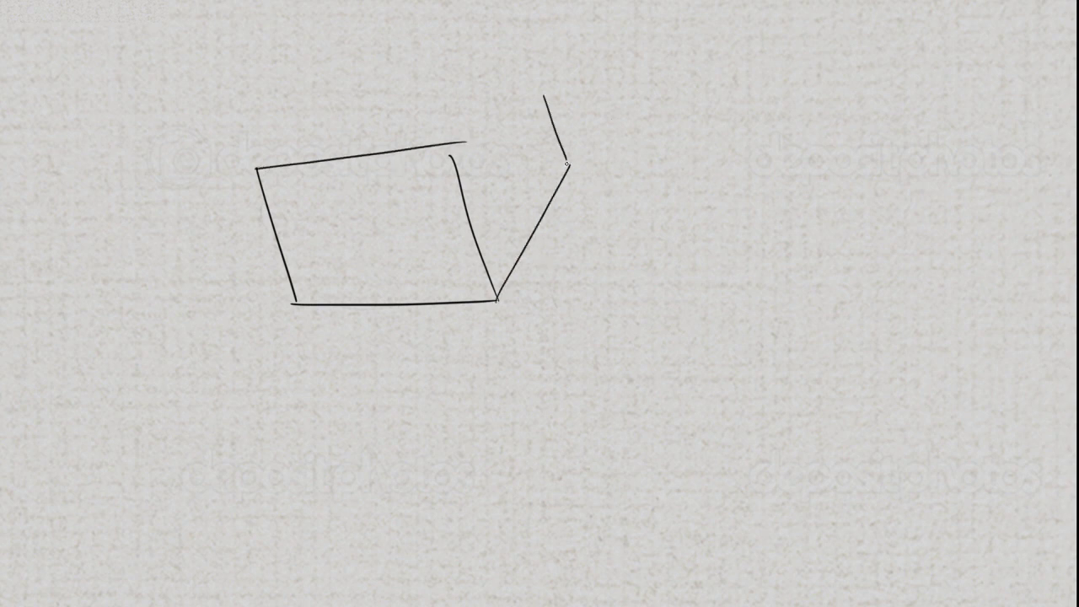
left_click_drag(449, 154, 520, 102)
mouse_move(250, 171)
left_mouse_down()
mouse_move(339, 117)
mouse_move(536, 61)
left_mouse_up()
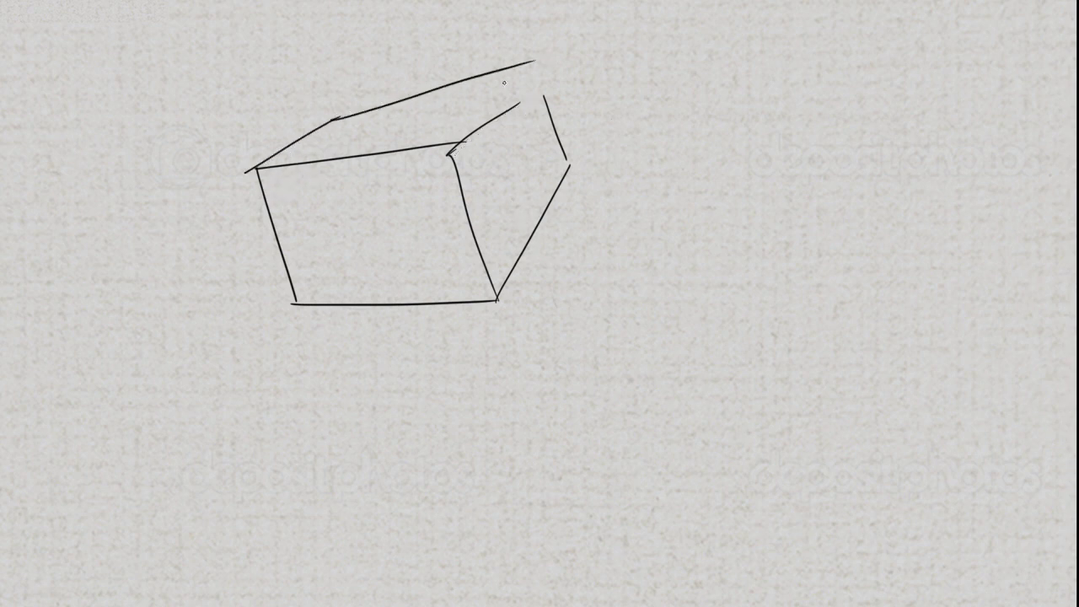
key("ctrl+z")
left_click_drag(337, 118, 543, 84)
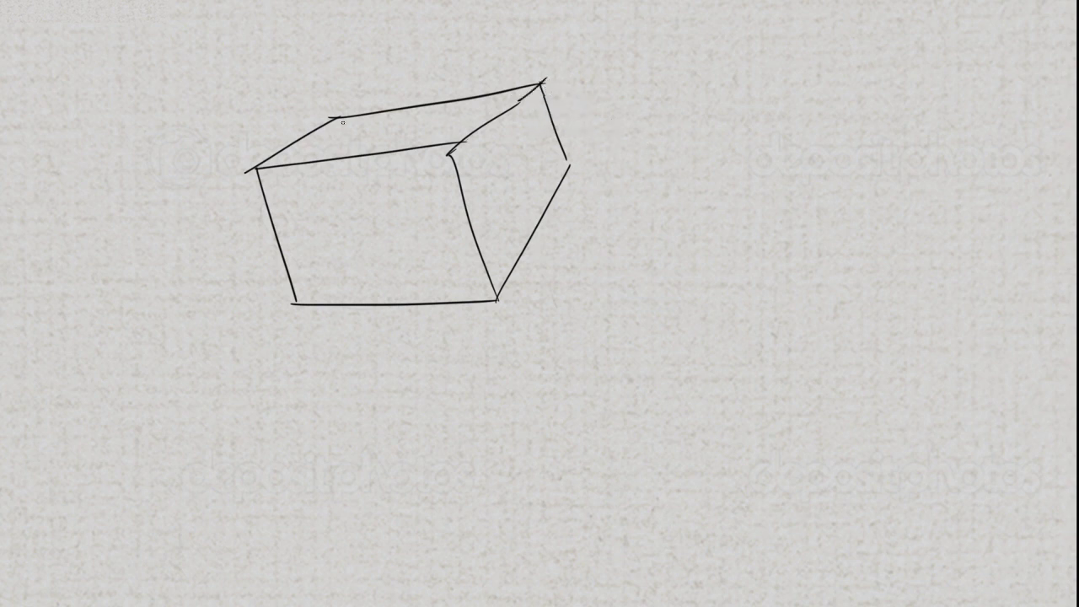
Dash in the hidden vertical and bottom edges and darken the back-right vertical edge
left_click_drag(338, 119, 351, 158)
left_click_drag(360, 177, 365, 190)
left_click_drag(296, 301, 317, 280)
left_click_drag(354, 236, 526, 183)
left_click_drag(531, 181, 553, 177)
key("ctrl+z")
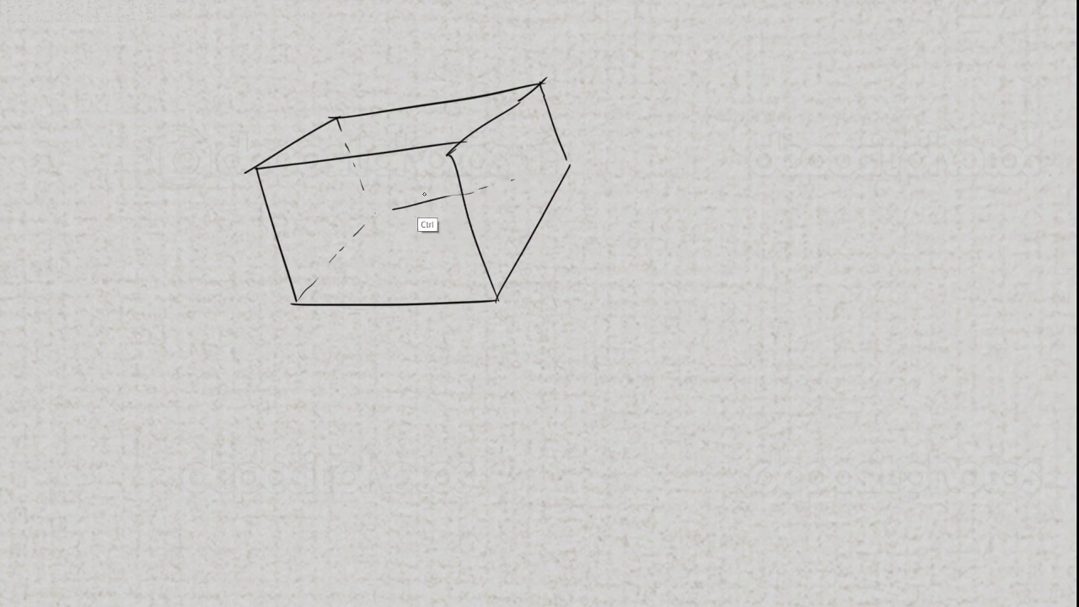
left_click_drag(416, 203, 455, 200)
left_click_drag(469, 202, 562, 191)
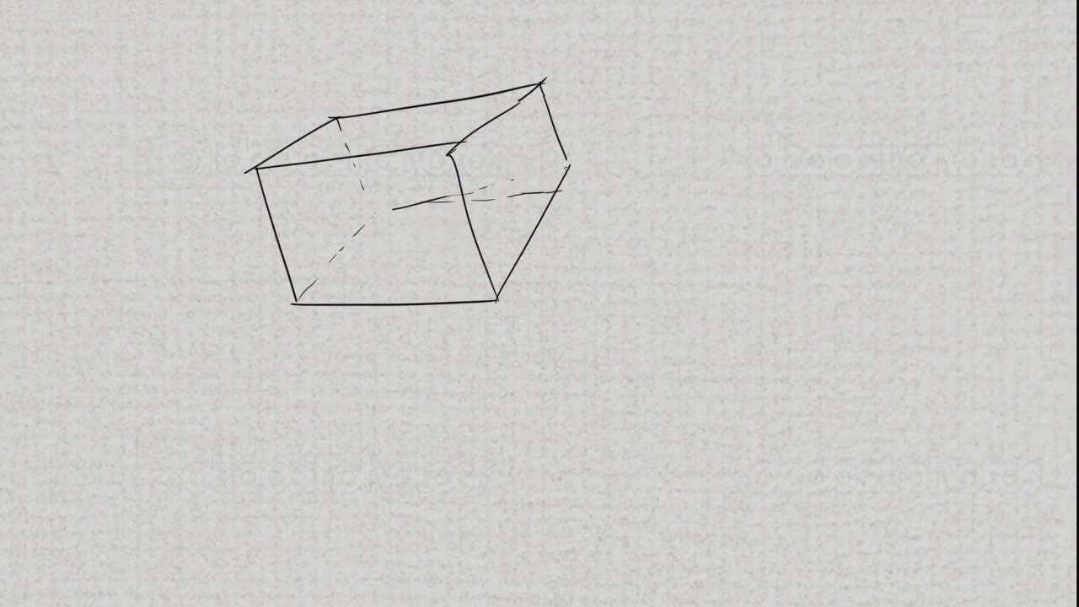
left_click_drag(540, 86, 558, 192)
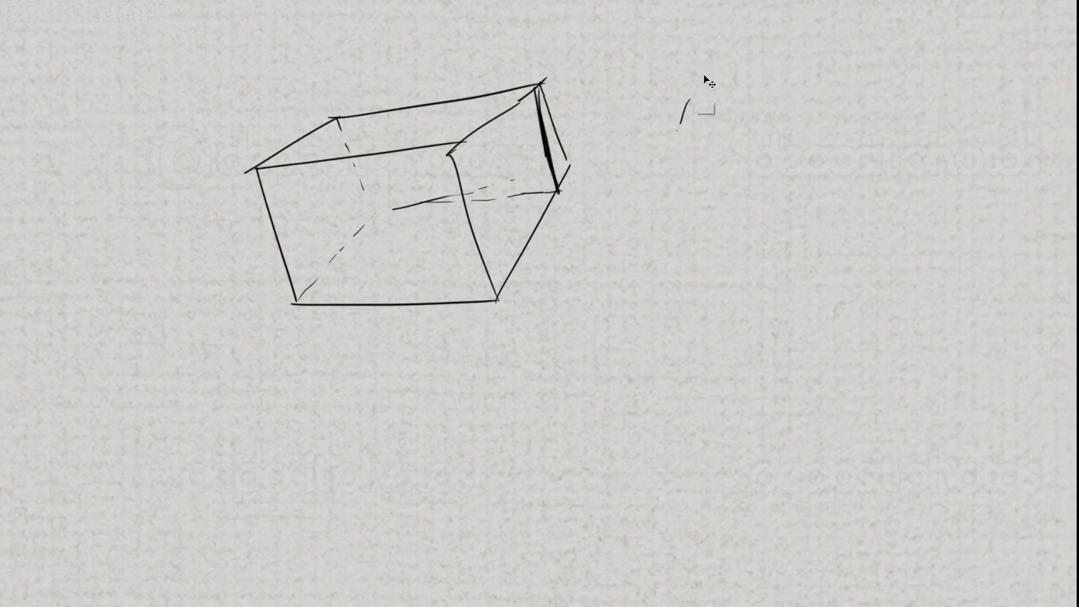
Draw a second cube's diamond front and side faces right of the first box, redoing bad edges
mouse_move(689, 92)
left_mouse_down()
mouse_move(652, 191)
mouse_move(734, 289)
mouse_move(781, 175)
left_mouse_up()
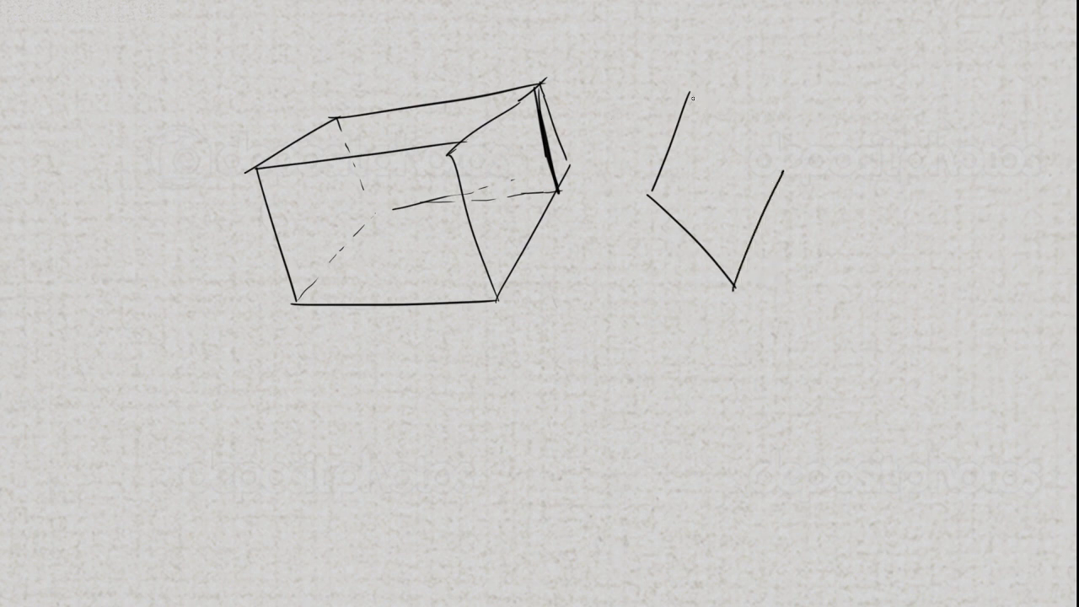
left_click_drag(690, 95, 777, 168)
mouse_move(743, 288)
left_mouse_down()
mouse_move(846, 280)
mouse_move(896, 207)
left_mouse_up()
key("ctrl+z")
left_click_drag(843, 277, 890, 206)
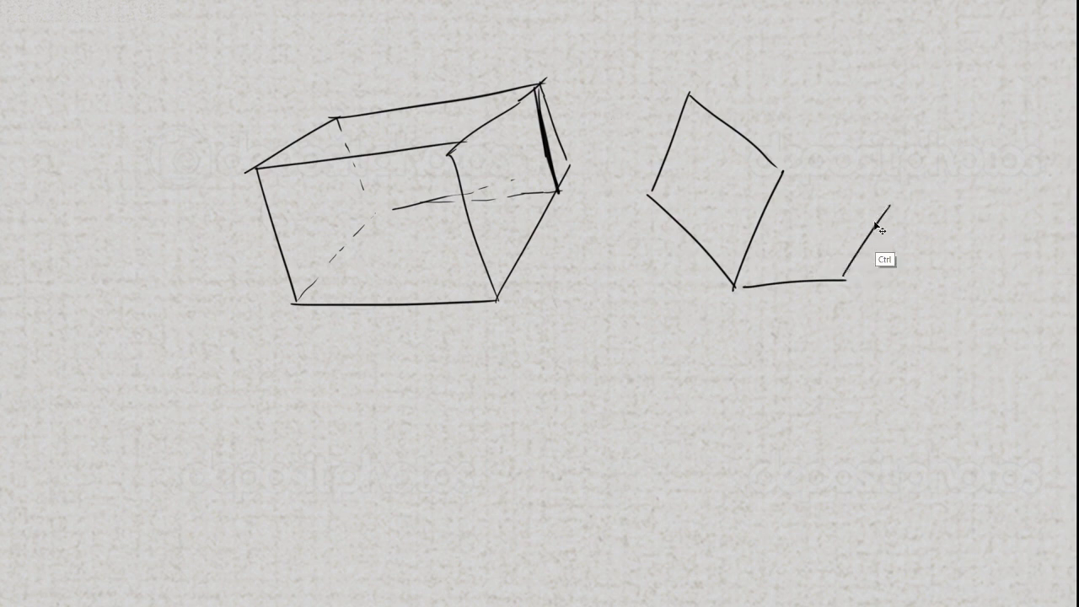
key("ctrl+z")
left_click_drag(846, 274, 887, 195)
mouse_move(784, 172)
left_mouse_down()
mouse_move(896, 184)
mouse_move(809, 128)
mouse_move(863, 174)
left_mouse_up()
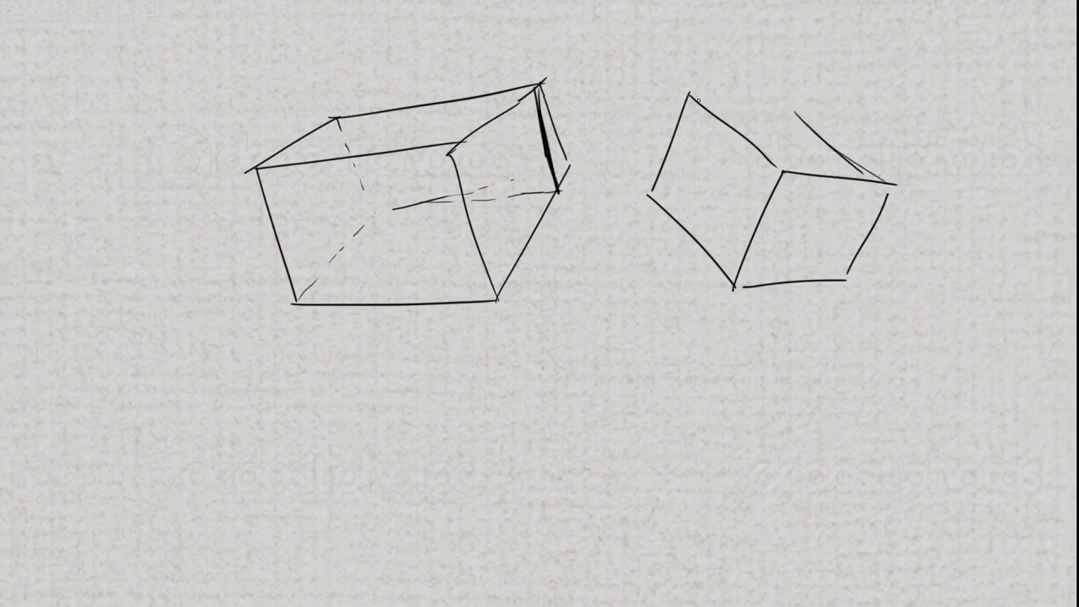
Add the cube's top back edge and hidden edge, plus a small ellipse between the boxes
mouse_move(698, 101)
left_mouse_down()
mouse_move(800, 125)
mouse_move(772, 211)
mouse_move(843, 284)
left_mouse_up()
left_click_drag(657, 194, 799, 204)
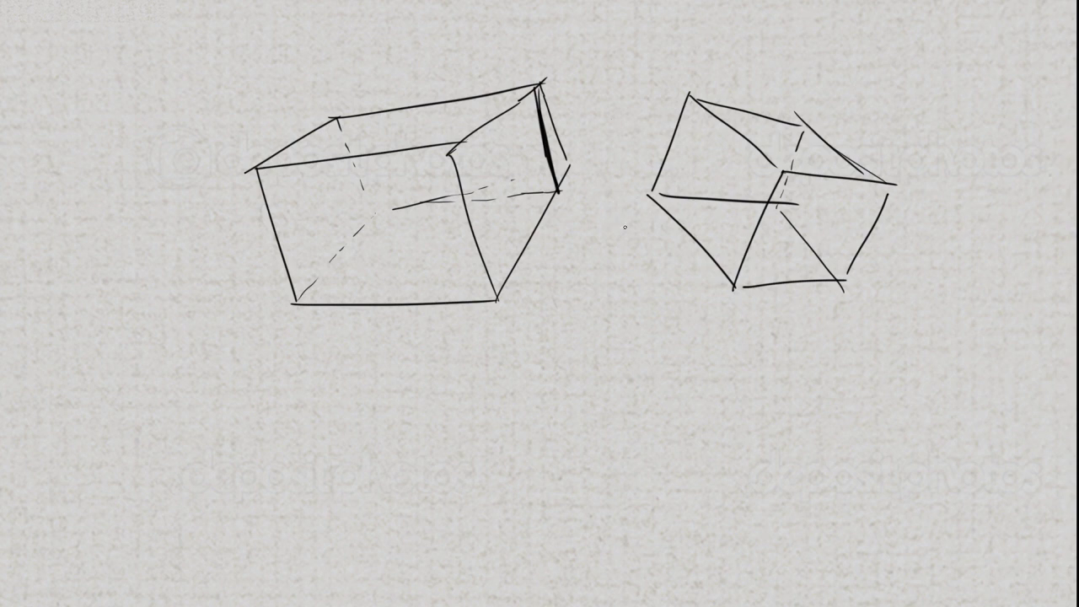
mouse_move(603, 239)
left_mouse_down()
mouse_move(578, 278)
mouse_move(627, 272)
left_mouse_up()
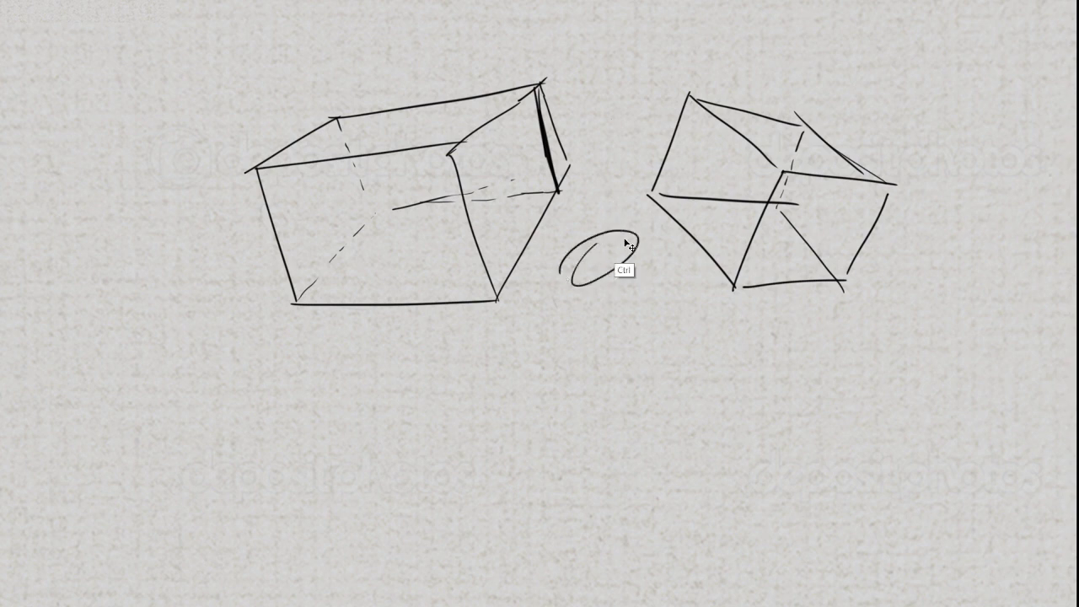
Sketch a tapered cylinder between the boxes: top ellipse, left side and curved base, retrying strokes
key("ctrl+z")
mouse_move(625, 229)
left_mouse_down()
mouse_move(591, 241)
mouse_move(640, 241)
mouse_move(696, 376)
left_mouse_up()
mouse_move(553, 283)
left_mouse_down()
mouse_move(636, 397)
mouse_move(696, 378)
left_mouse_up()
key("ctrl+z")
left_click_drag(637, 396, 696, 377)
key("ctrl+z")
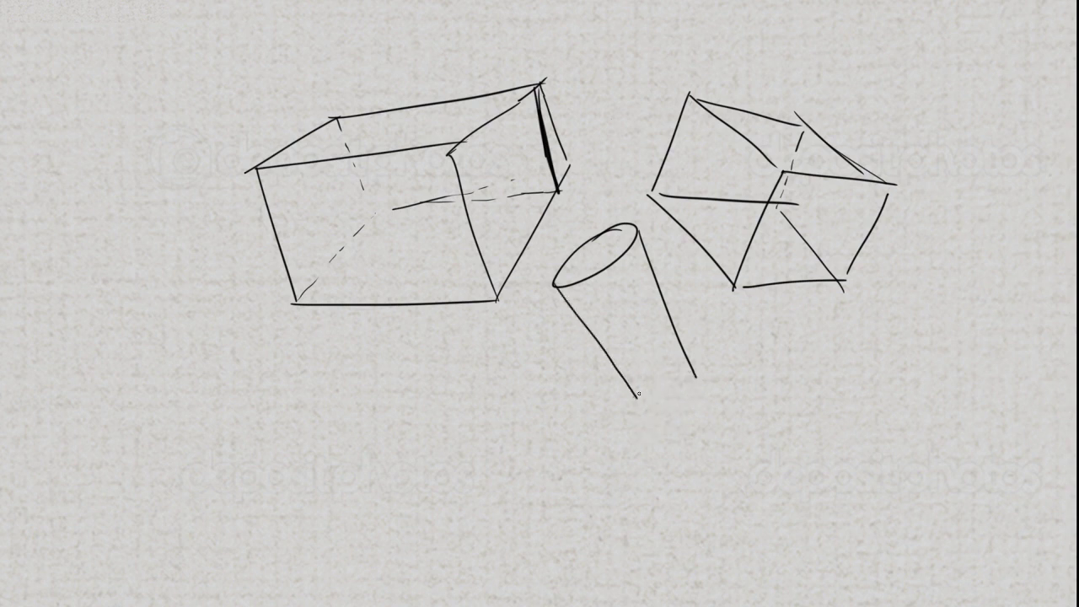
left_click_drag(634, 392, 693, 372)
key("ctrl+z")
left_click_drag(634, 393, 694, 372)
left_click_drag(617, 224, 615, 202)
key("ctrl+z")
Try and undo two shadow strokes beside the left box, then dash the cylinder's hidden bottom back edge
left_click_drag(242, 216, 253, 160)
key("ctrl+z")
left_click_drag(467, 164, 505, 312)
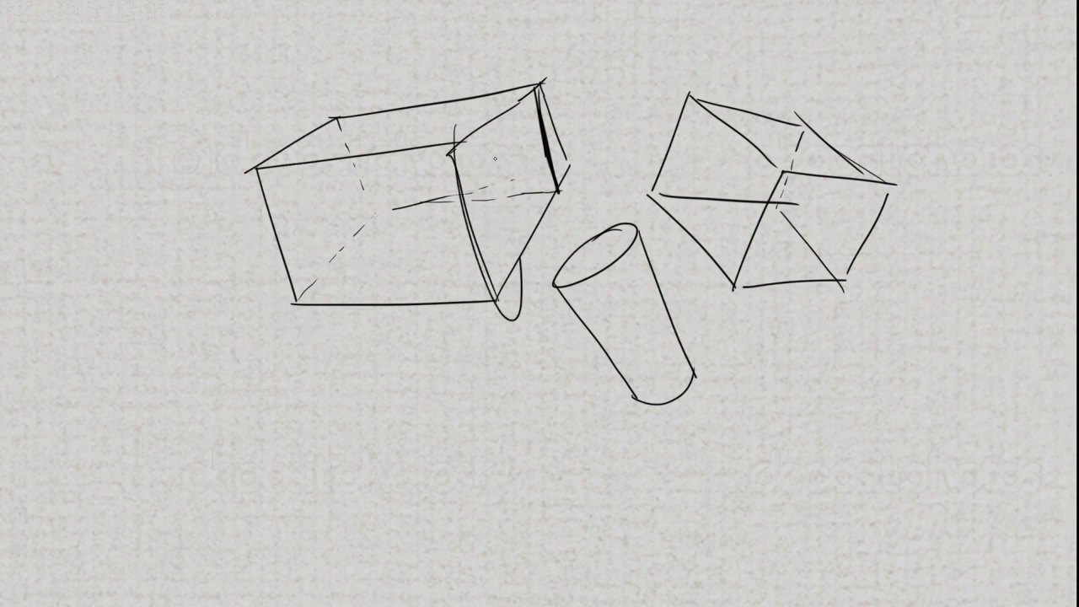
key("ctrl+z")
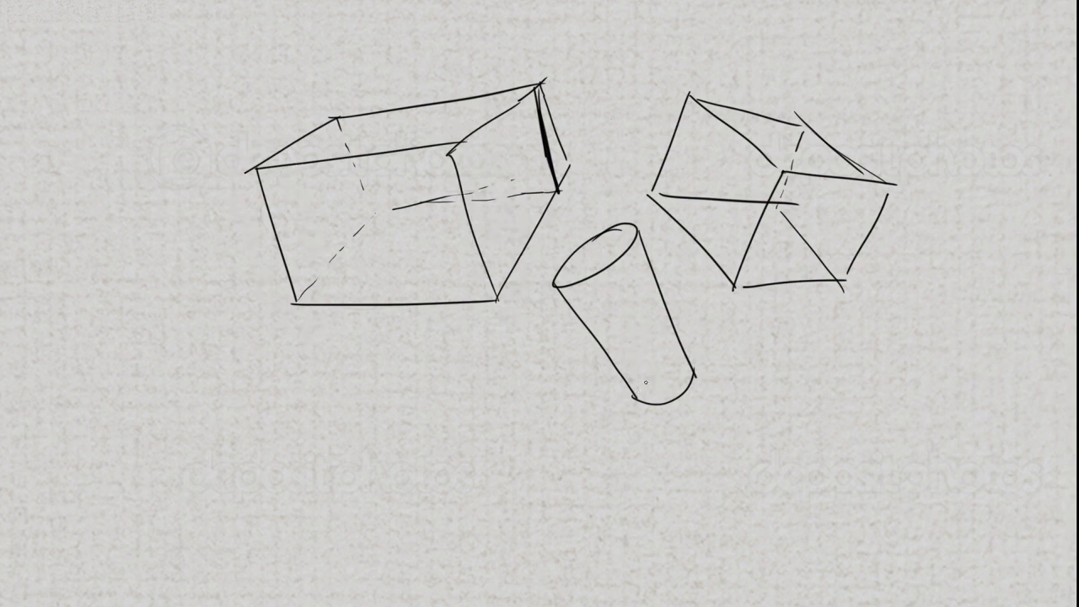
mouse_move(671, 371)
left_mouse_down()
mouse_move(646, 381)
mouse_move(673, 368)
left_mouse_up()
Undo the cylinder and both cubes stroke by stroke, then erase the leftover top-front edge
key("ctrl+z")
key("ctrl+z")
key("ctrl+z")
key("ctrl+z")
key("ctrl+z")
key("ctrl+z")
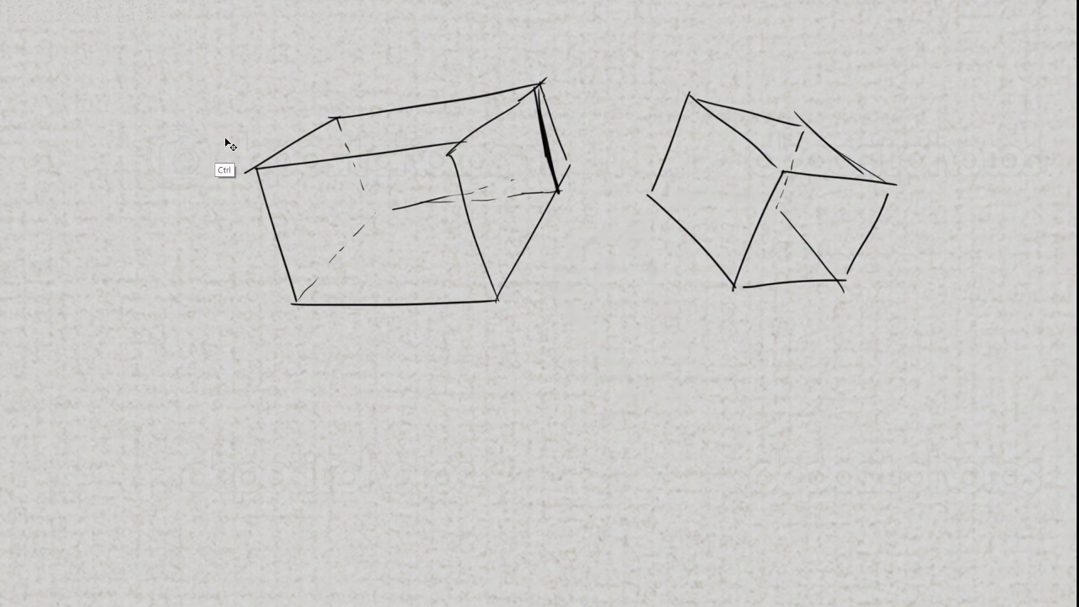
key("ctrl+z")
key("ctrl+z")
key("ctrl+z")
key("ctrl+z")
key("ctrl+z")
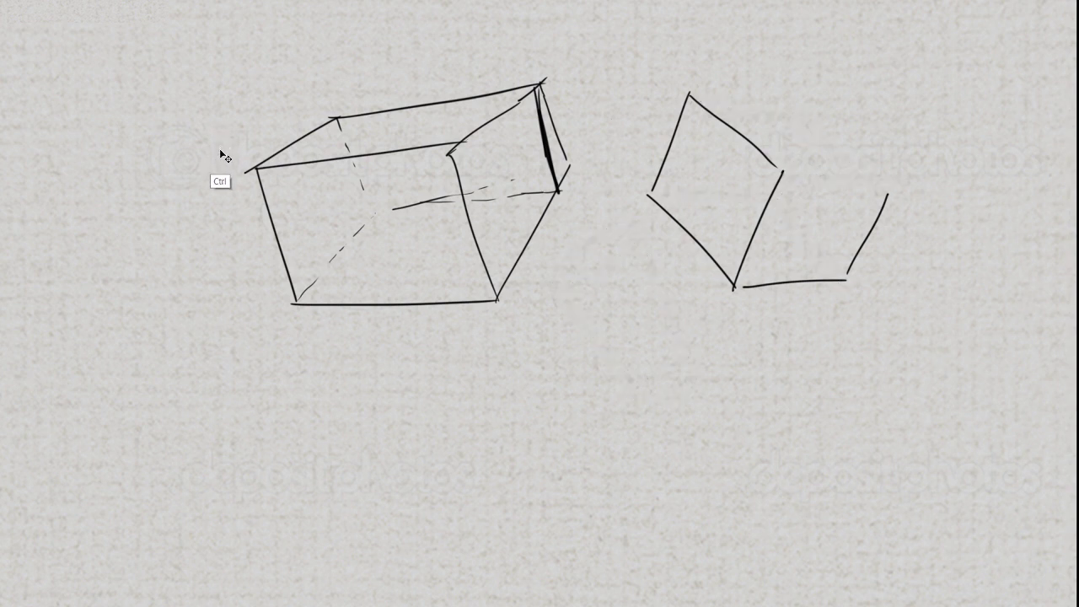
key("ctrl+z")
key("ctrl+z")
key("ctrl+z")
key("ctrl+z")
key("ctrl+z")
key("ctrl+z")
key("ctrl+z")
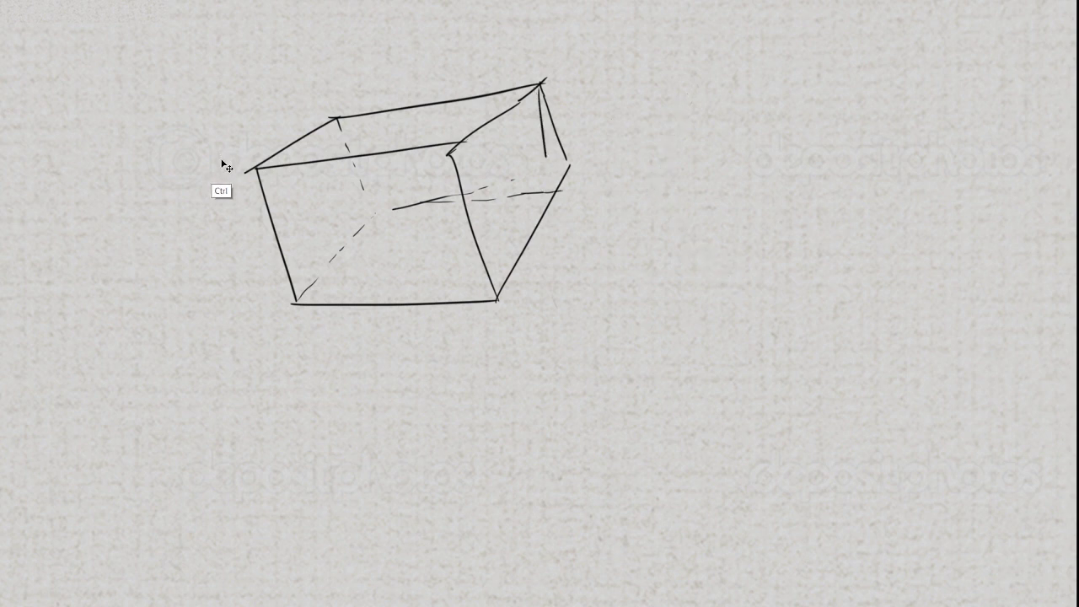
key("ctrl+z")
key("ctrl+z")
key("ctrl+z")
key("ctrl+z")
key("ctrl+z")
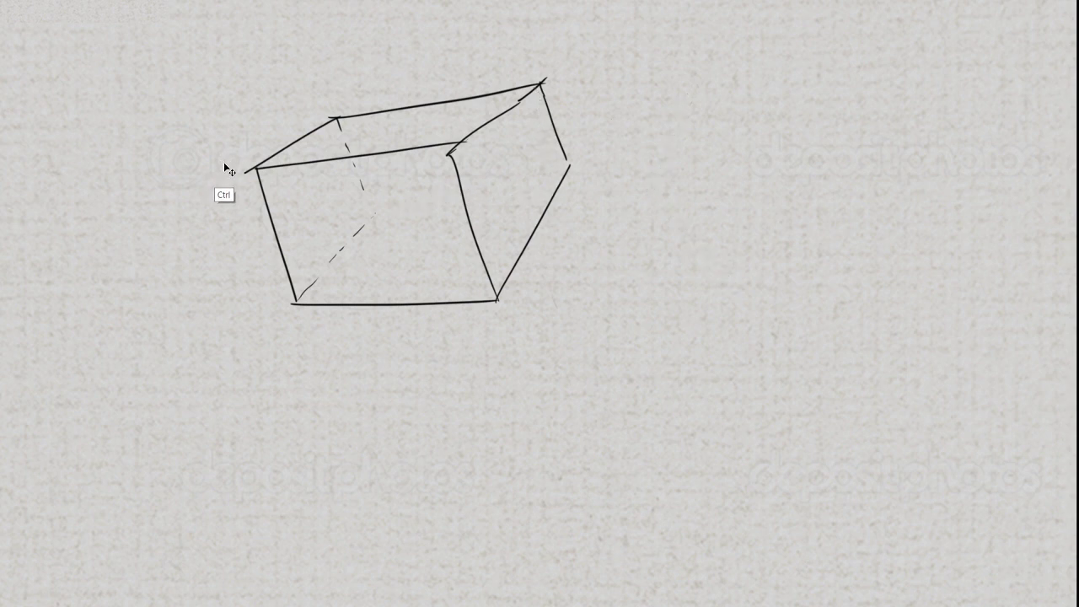
key("ctrl+z")
key("ctrl+z")
key("ctrl+z")
key("ctrl+z")
mouse_move(455, 145)
left_mouse_down()
mouse_move(345, 148)
mouse_move(402, 60)
mouse_move(472, 168)
mouse_move(566, 212)
mouse_move(510, 167)
mouse_move(513, 212)
mouse_move(294, 301)
mouse_move(245, 156)
mouse_move(458, 96)
left_mouse_up()
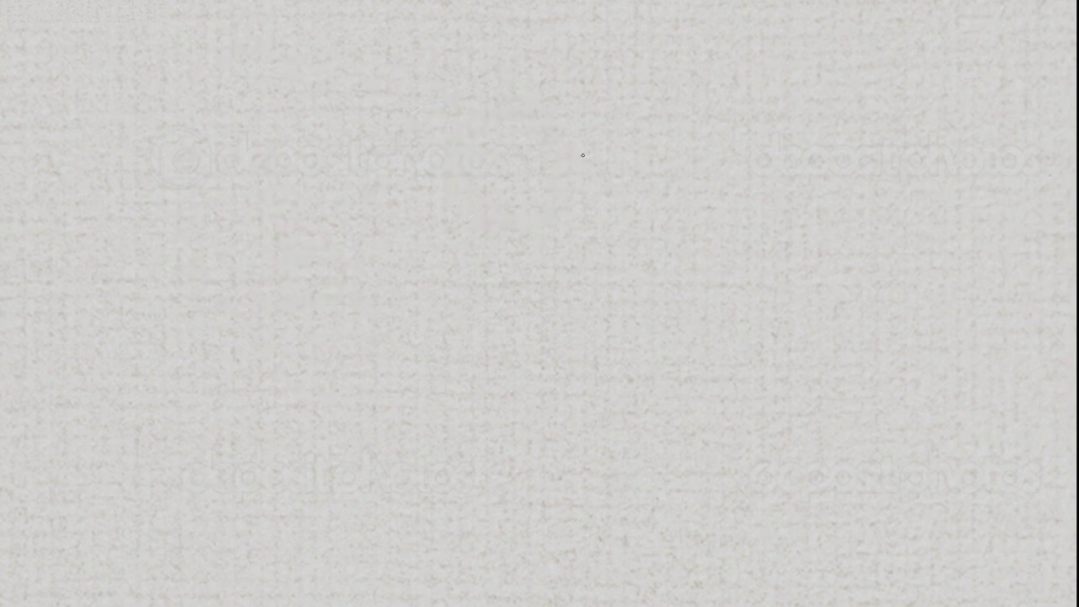
Draw a new box's top face, left vertical edge and front vertical edge
mouse_move(549, 101)
left_mouse_down()
mouse_move(521, 256)
mouse_move(548, 313)
left_mouse_up()
left_click_drag(330, 230, 497, 131)
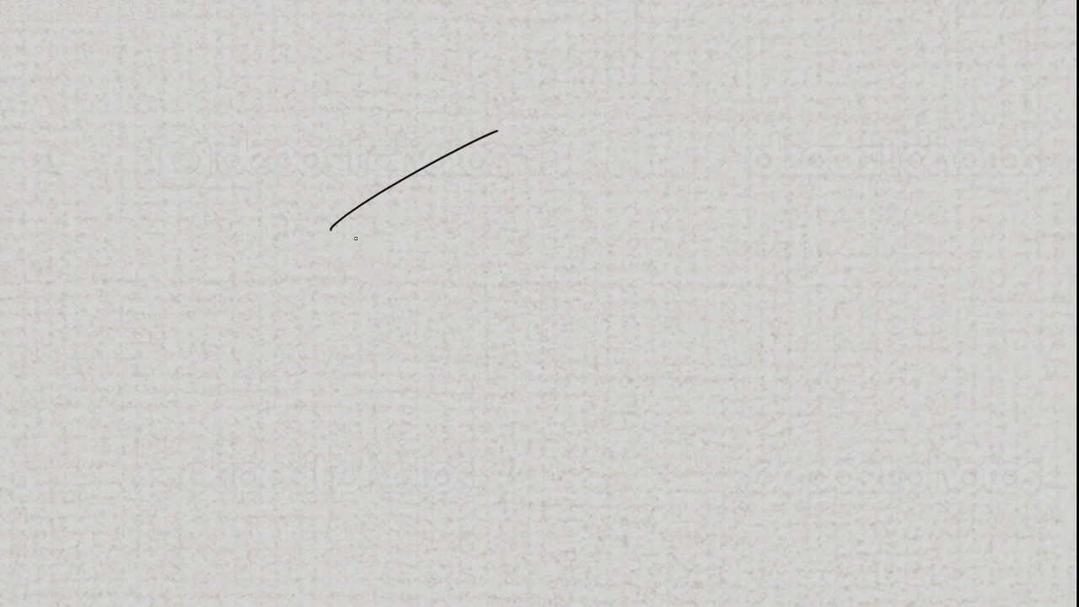
left_click_drag(329, 228, 561, 302)
mouse_move(495, 132)
left_mouse_down()
mouse_move(672, 185)
mouse_move(558, 327)
left_mouse_up()
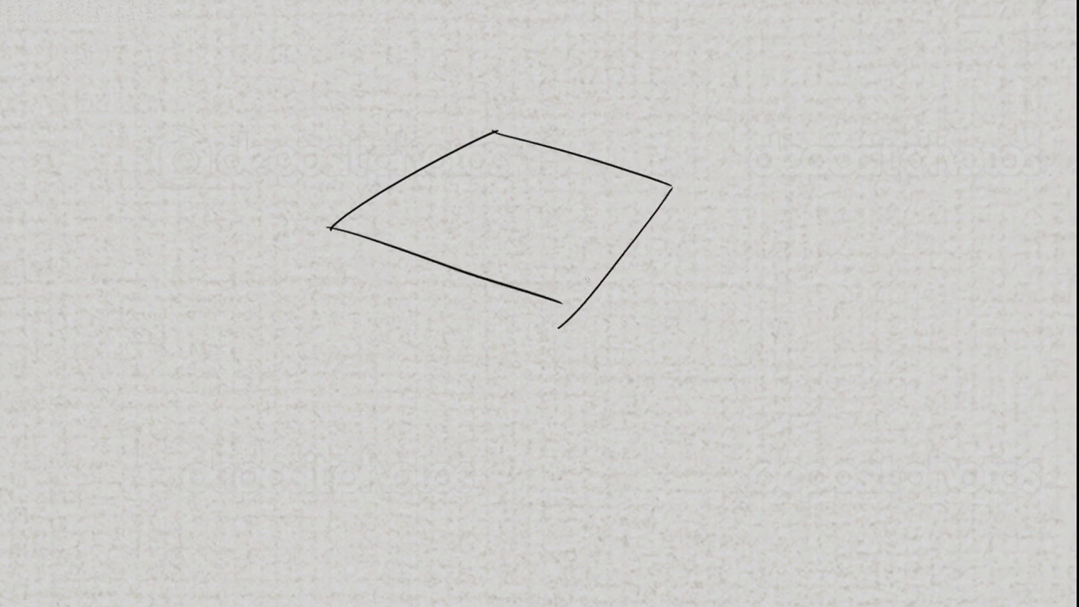
left_click_drag(330, 229, 389, 357)
left_click_drag(566, 309, 542, 398)
key("ctrl+z")
left_click_drag(569, 309, 585, 391)
Add the right vertical edge, bottom front and bottom-right edges, and hidden back edges
left_click_drag(672, 188, 658, 324)
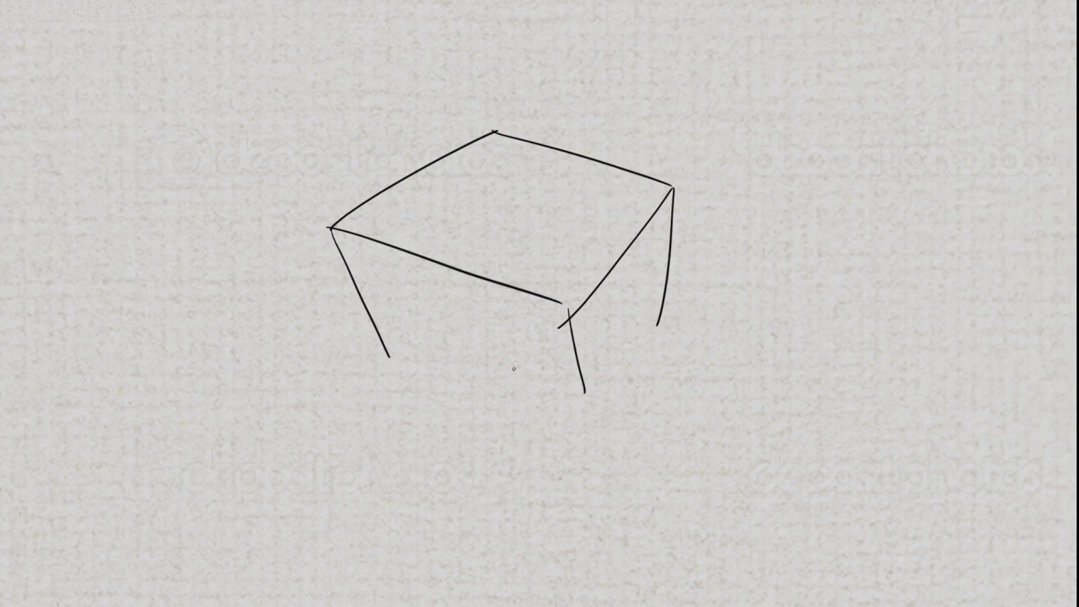
left_click_drag(388, 336, 575, 417)
left_click_drag(570, 317, 590, 423)
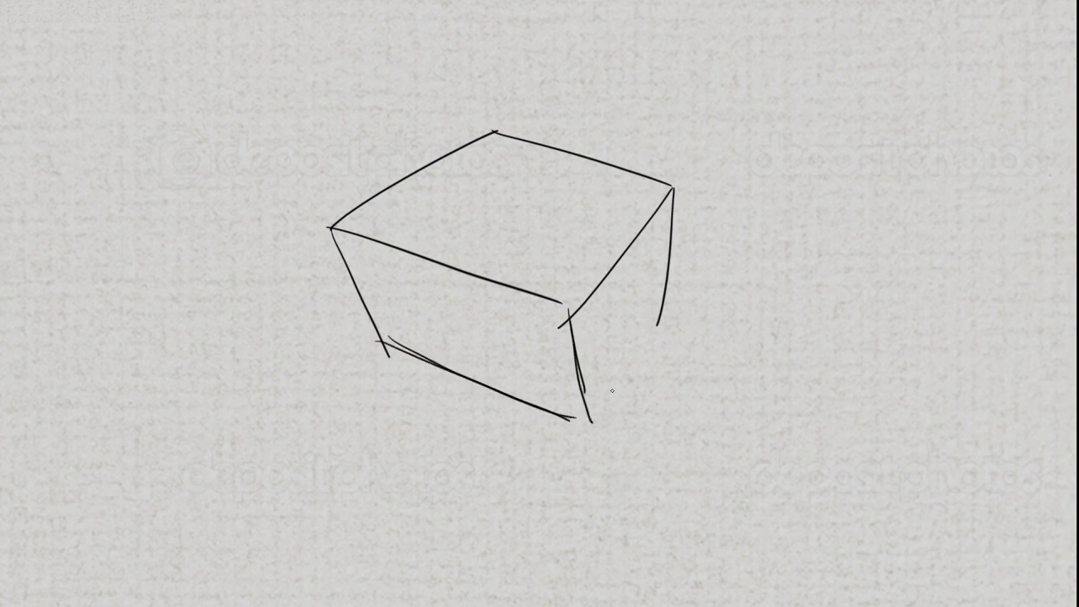
left_click_drag(657, 307, 581, 423)
mouse_move(496, 136)
left_mouse_down()
mouse_move(507, 228)
mouse_move(539, 256)
mouse_move(666, 304)
left_mouse_up()
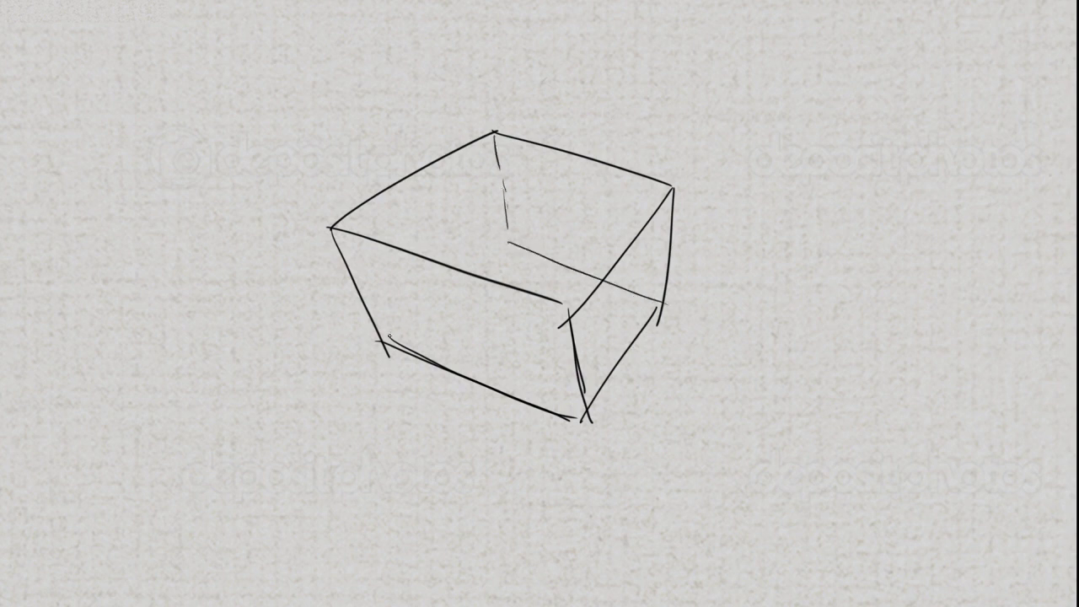
left_click_drag(386, 339, 497, 239)
Hatch the box's right face with vertical strokes, darkening its lower part
left_click_drag(573, 312, 580, 363)
left_click_drag(595, 292, 587, 381)
left_click_drag(608, 279, 597, 381)
mouse_move(615, 266)
left_mouse_down()
mouse_move(604, 355)
mouse_move(608, 339)
left_mouse_up()
left_click_drag(629, 244, 617, 330)
left_click_drag(633, 231, 631, 325)
mouse_move(654, 220)
left_mouse_down()
mouse_move(639, 317)
mouse_move(656, 292)
left_mouse_up()
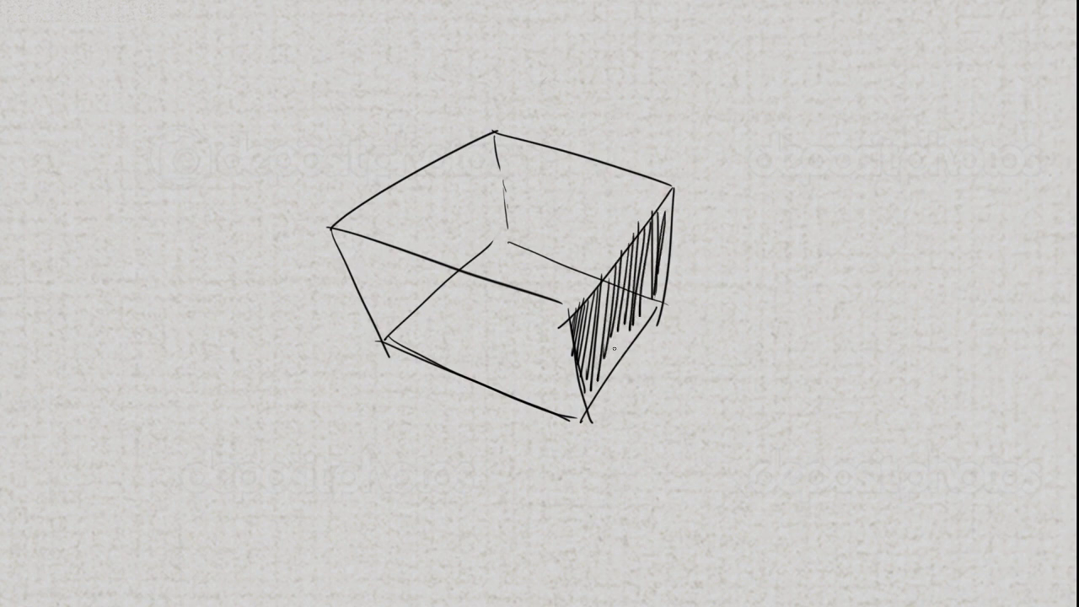
left_click_drag(609, 344, 609, 371)
mouse_move(630, 318)
left_mouse_down()
mouse_move(620, 350)
mouse_move(632, 338)
left_mouse_up()
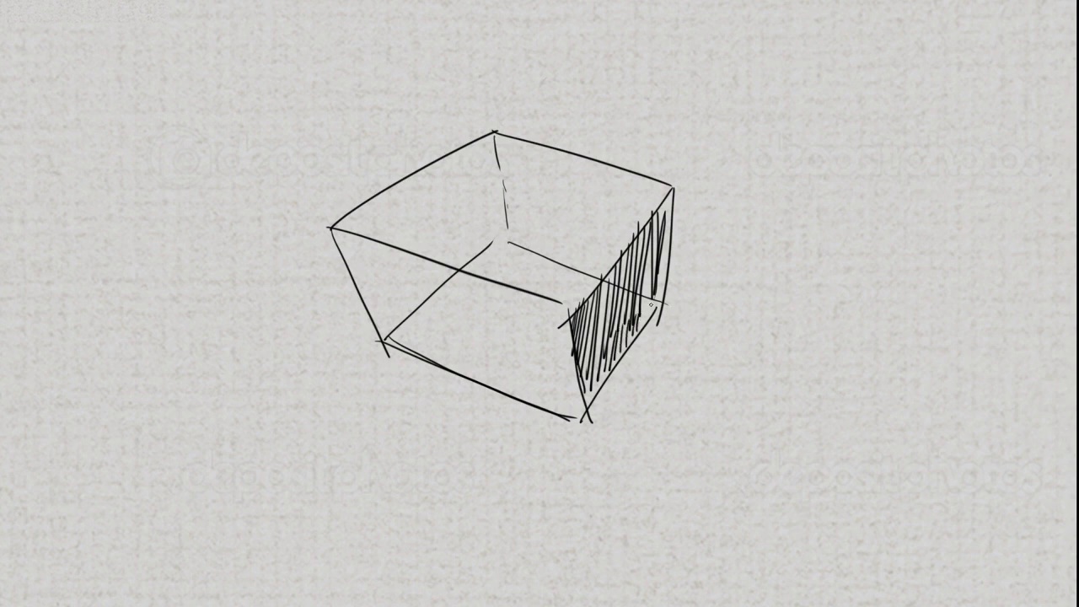
Fill the box's front face with diagonal hatching down to its lower-right corner
left_click_drag(371, 320, 420, 366)
left_click_drag(361, 294, 445, 375)
mouse_move(354, 272)
left_mouse_down()
mouse_move(460, 374)
mouse_move(492, 386)
left_mouse_up()
left_click_drag(388, 256, 492, 358)
left_click_drag(499, 367, 523, 392)
left_click_drag(409, 271, 535, 389)
left_click_drag(440, 282, 561, 392)
left_click_drag(475, 280, 571, 391)
mouse_move(500, 305)
left_mouse_down()
mouse_move(580, 388)
mouse_move(558, 334)
left_mouse_up()
left_click_drag(544, 319, 565, 344)
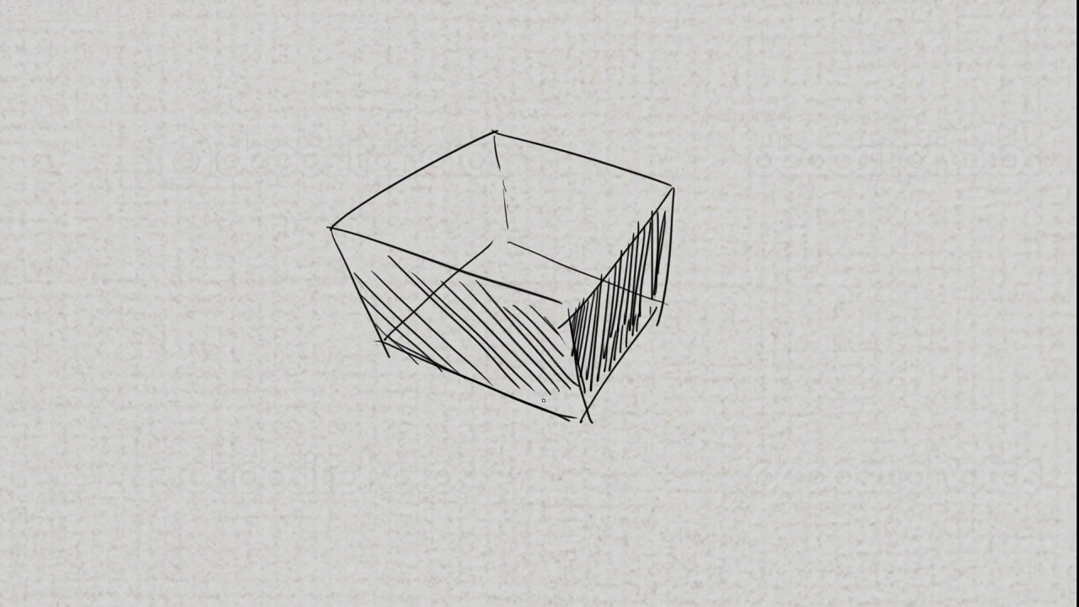
left_click_drag(552, 382, 561, 396)
Sketch a small pen with a conical tip in the top-left corner and darken its outline
left_click_drag(193, 128, 154, 75)
left_click_drag(114, 126, 190, 142)
mouse_move(118, 128)
left_mouse_down()
mouse_move(155, 69)
mouse_move(139, 85)
mouse_move(71, 75)
mouse_move(123, 87)
mouse_move(73, 59)
mouse_move(132, 90)
left_mouse_up()
mouse_move(67, 73)
left_mouse_down()
mouse_move(207, 144)
mouse_move(199, 136)
left_mouse_up()
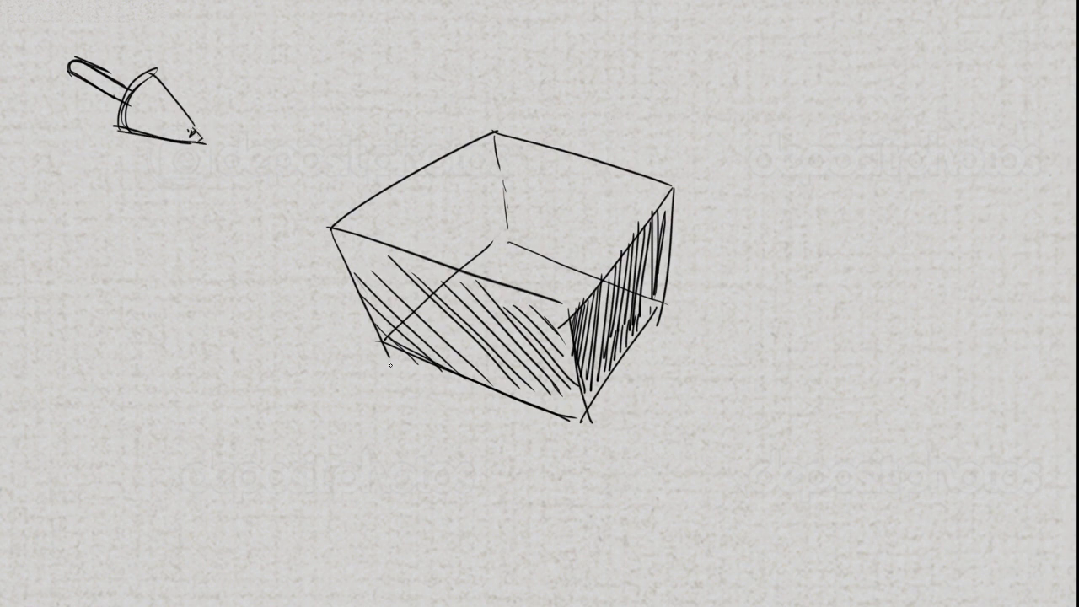
Double the box's bottom edge and outline the cast shadow to the lower right
left_click_drag(381, 353, 592, 462)
left_click_drag(590, 419, 698, 480)
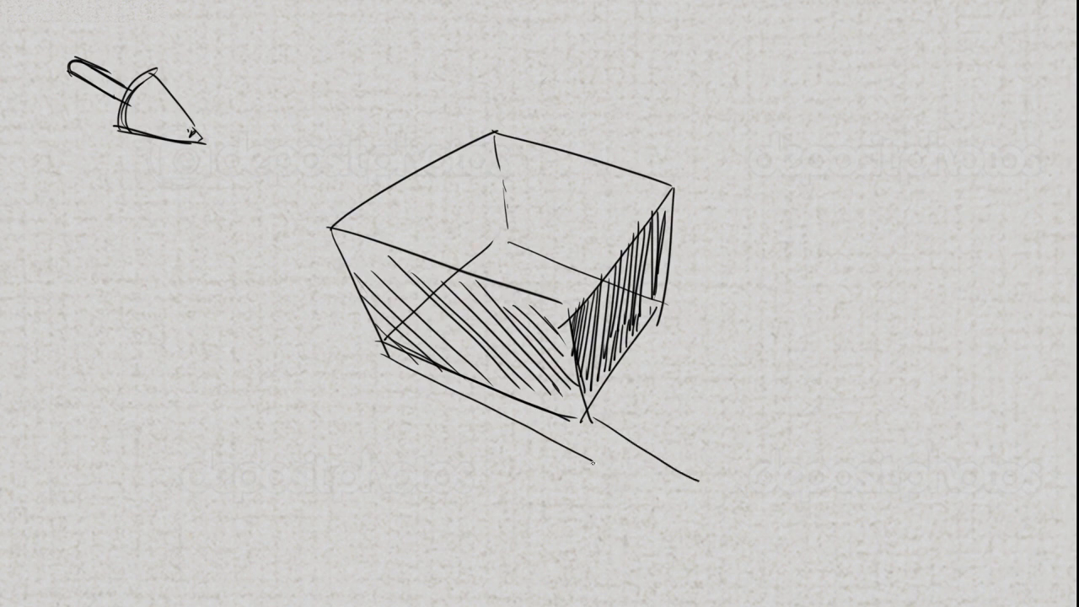
left_click_drag(593, 463, 696, 479)
left_click_drag(672, 164, 719, 251)
left_click_drag(579, 319, 695, 419)
left_click_drag(707, 482, 763, 339)
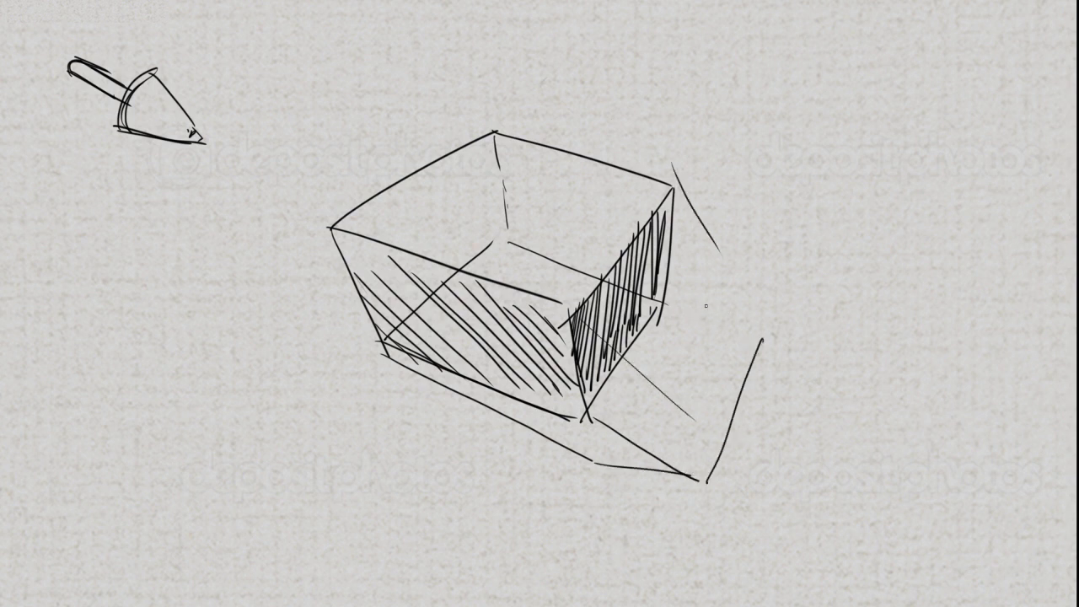
left_click_drag(665, 301, 776, 341)
Hatch along the box's bottom-front edge and the shadow below the right face, undoing a stray stroke
left_click_drag(438, 371, 582, 450)
left_click_drag(590, 413, 591, 455)
mouse_move(604, 371)
left_mouse_down()
mouse_move(609, 468)
mouse_move(624, 462)
left_mouse_up()
left_click_drag(631, 343, 639, 463)
mouse_move(651, 332)
left_mouse_down()
mouse_move(648, 460)
mouse_move(649, 448)
left_mouse_up()
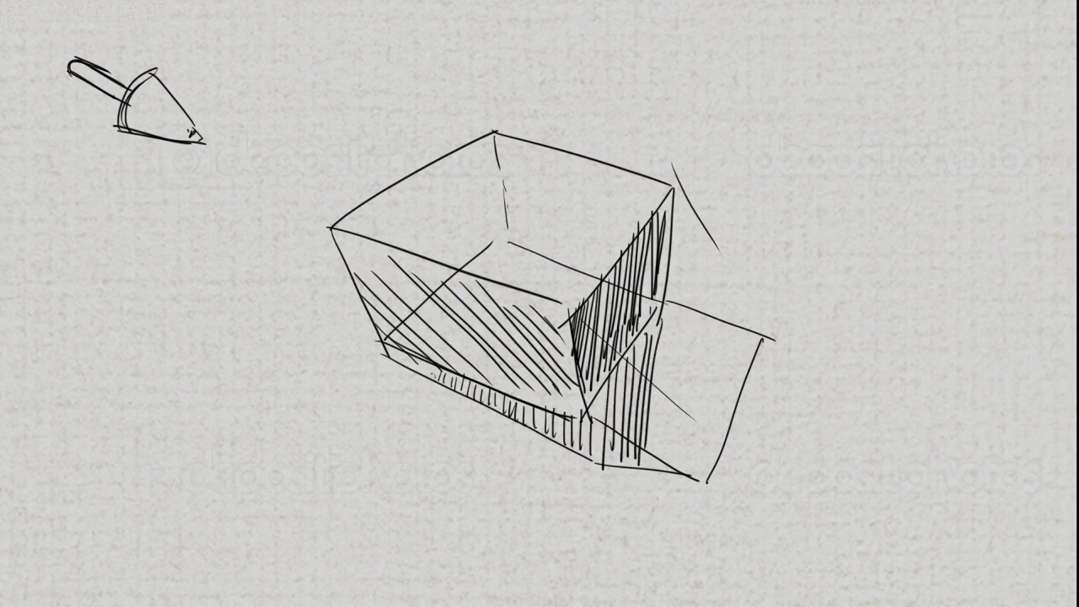
left_click_drag(666, 305, 651, 458)
key("ctrl+z")
Continue hatching the cast shadow rightward, removing the last misplaced stroke
left_click_drag(659, 324, 669, 466)
left_click_drag(678, 307, 679, 470)
mouse_move(690, 318)
left_mouse_down()
mouse_move(684, 469)
mouse_move(703, 455)
left_mouse_up()
left_click_drag(710, 337, 708, 442)
mouse_move(722, 329)
left_mouse_down()
mouse_move(716, 425)
mouse_move(724, 413)
mouse_move(667, 539)
mouse_move(670, 410)
mouse_move(686, 331)
mouse_move(506, 362)
mouse_move(422, 289)
mouse_move(534, 427)
mouse_move(702, 344)
mouse_move(467, 188)
mouse_move(436, 152)
mouse_move(380, 364)
mouse_move(441, 364)
mouse_move(593, 199)
mouse_move(622, 277)
left_mouse_up()
key("ctrl+z")
key("e")
Draw the cone's top ellipse and tapered side mid-canvas with the brush
key("b")
left_click_drag(539, 165, 524, 209)
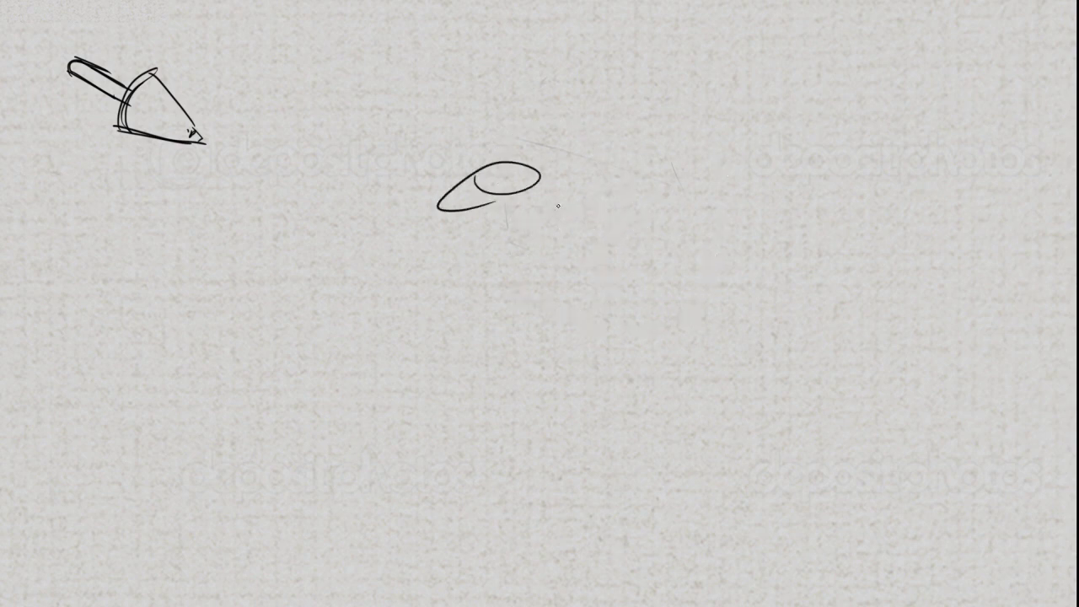
key("ctrl+z")
mouse_move(552, 164)
left_mouse_down()
mouse_move(570, 186)
mouse_move(460, 177)
mouse_move(458, 301)
mouse_move(485, 431)
left_mouse_up()
mouse_move(569, 198)
left_mouse_down()
mouse_move(546, 425)
mouse_move(510, 438)
mouse_move(546, 423)
left_mouse_up()
key("ctrl+z")
Shade the cone's right inner side with dark vertical strokes, retrying overly heavy ones
left_click_drag(545, 223, 538, 413)
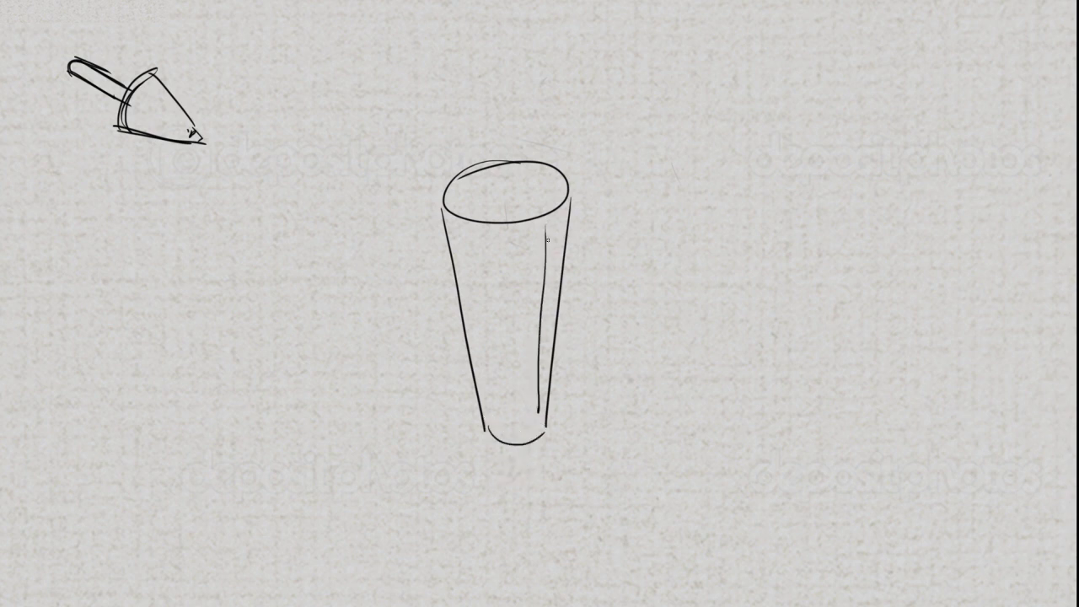
mouse_move(548, 221)
left_mouse_down()
mouse_move(534, 408)
mouse_move(532, 369)
left_mouse_up()
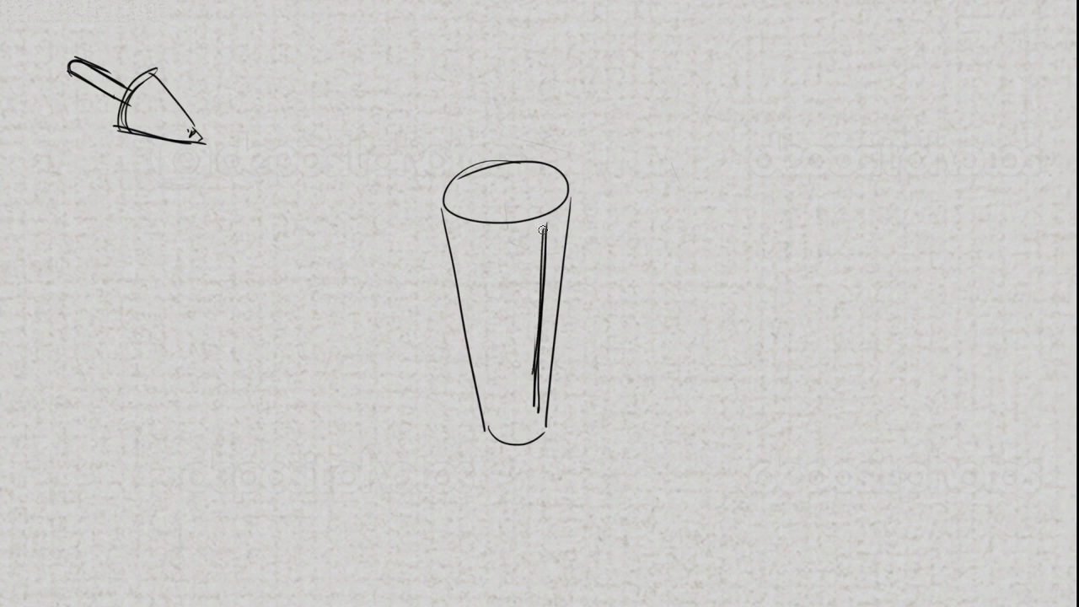
left_click_drag(544, 221, 533, 416)
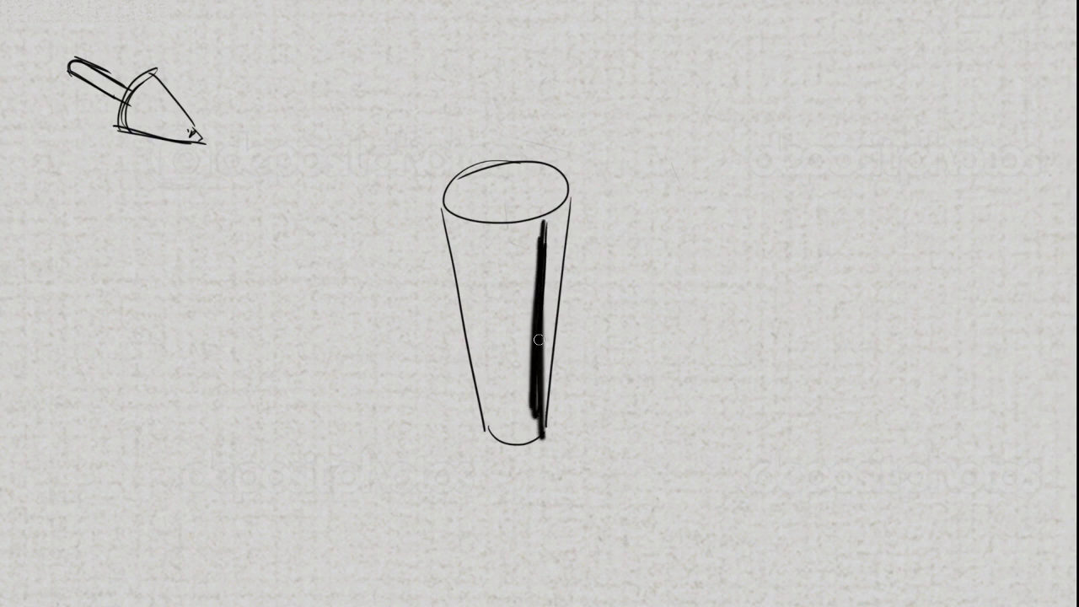
key("ctrl+z")
left_click_drag(544, 216, 533, 417)
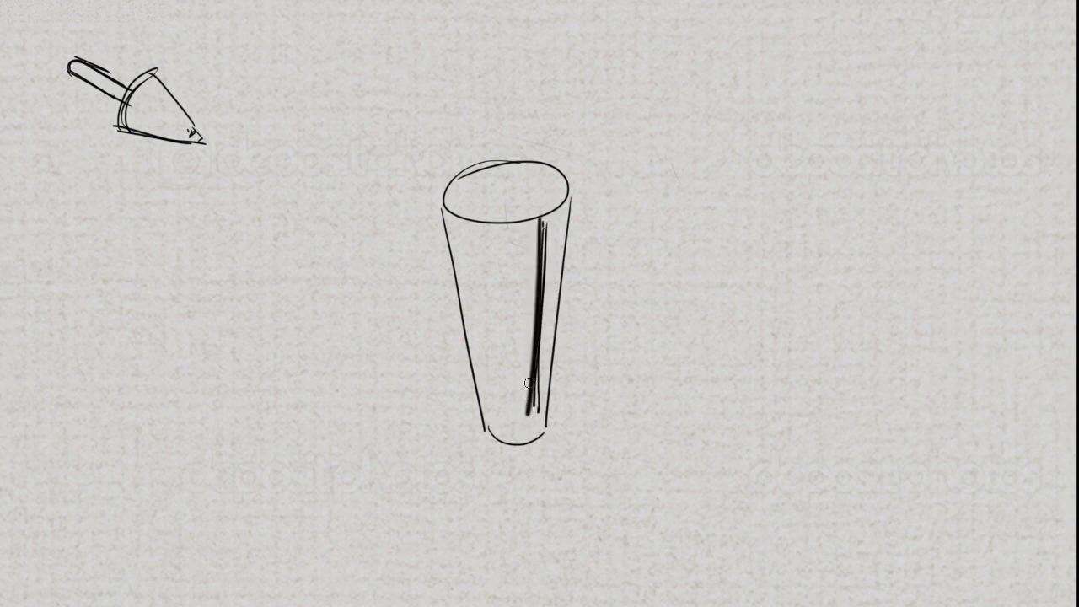
key("ctrl+z")
left_click_drag(546, 228, 540, 442)
mouse_move(541, 337)
left_mouse_down()
mouse_move(540, 437)
mouse_move(534, 358)
left_mouse_up()
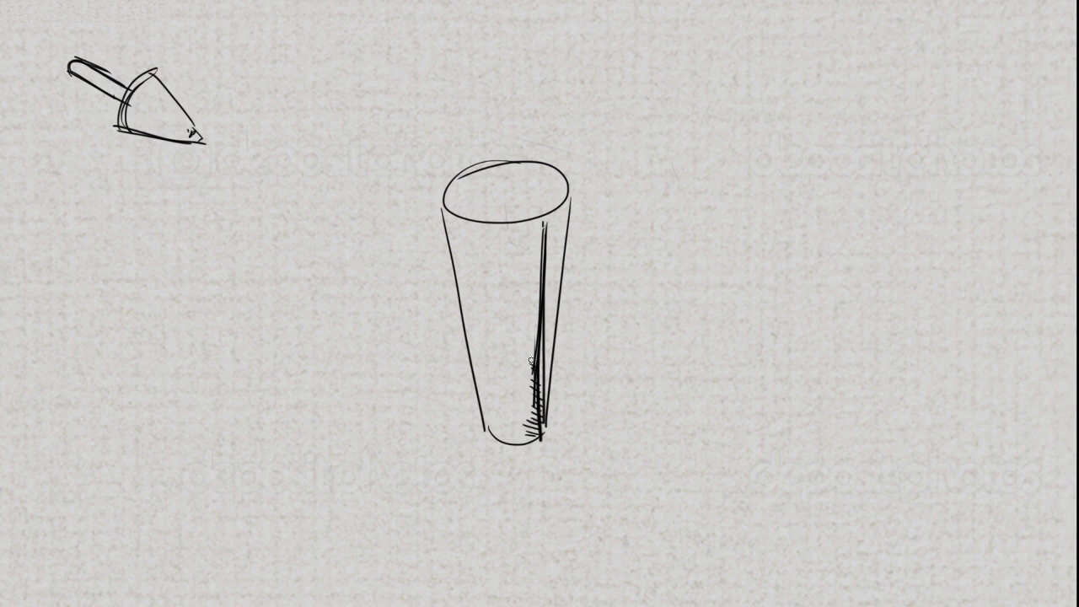
left_click_drag(538, 229, 545, 413)
left_click_drag(526, 349, 540, 435)
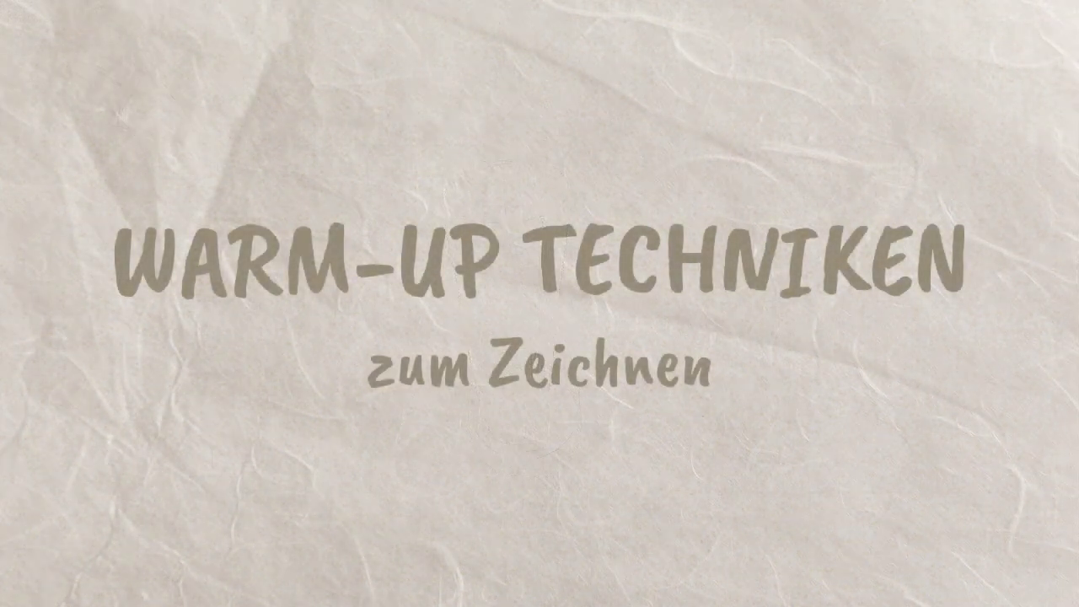